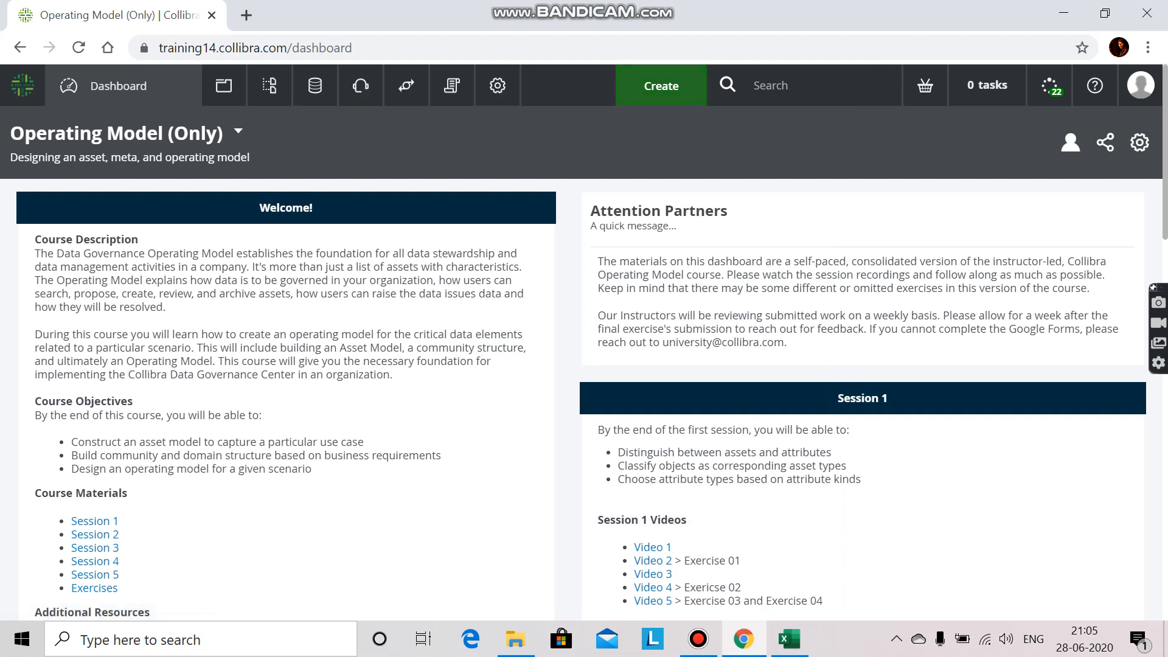
Create a top-level community named training1 and open its page
click(661, 86)
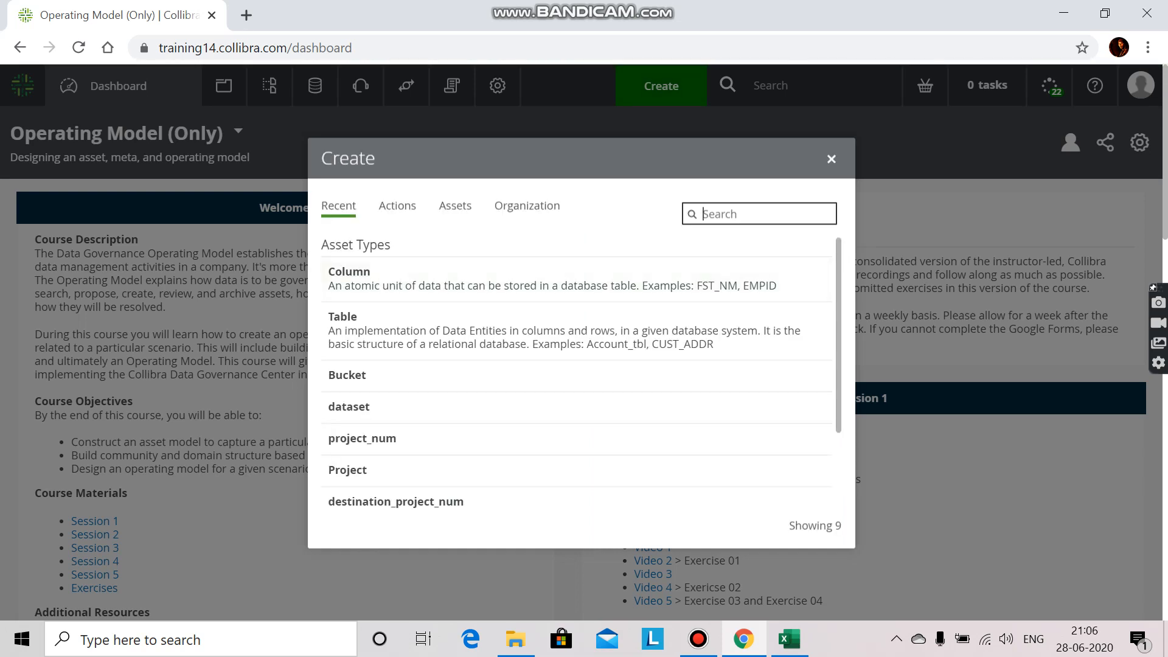
text(communi)
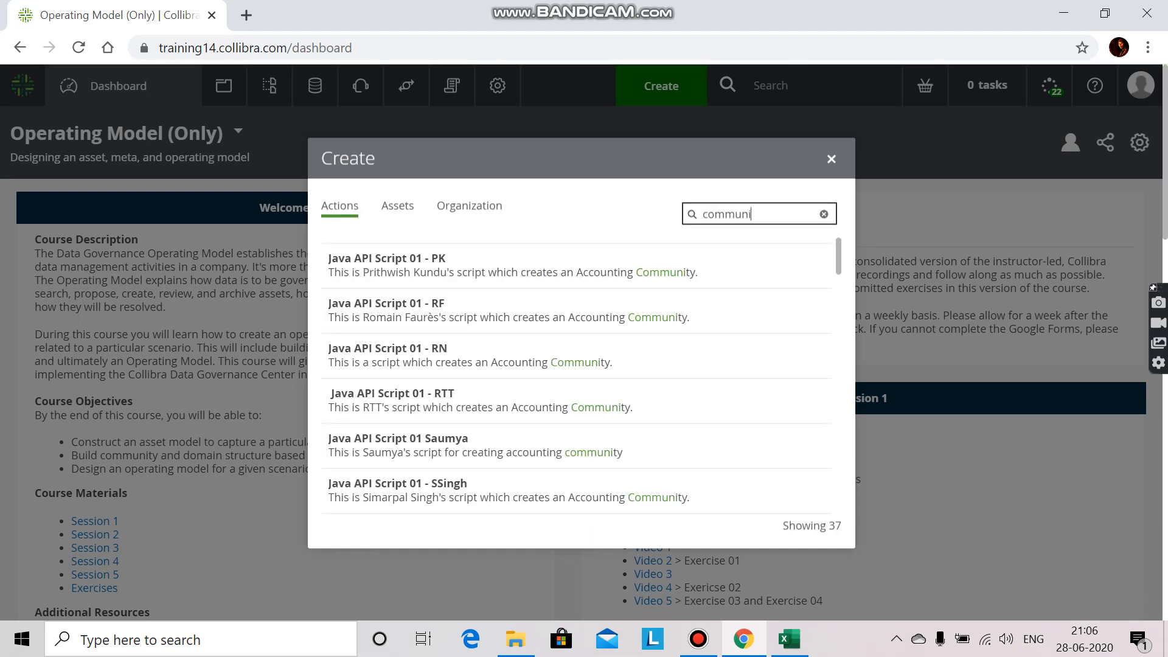
click(469, 205)
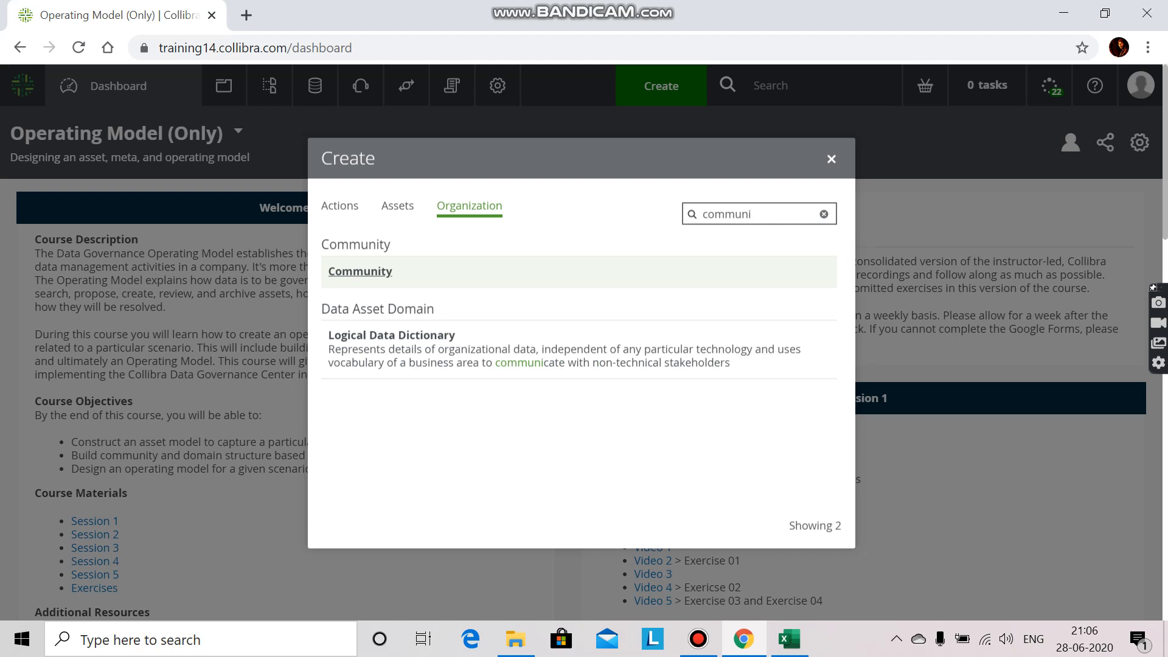
click(360, 271)
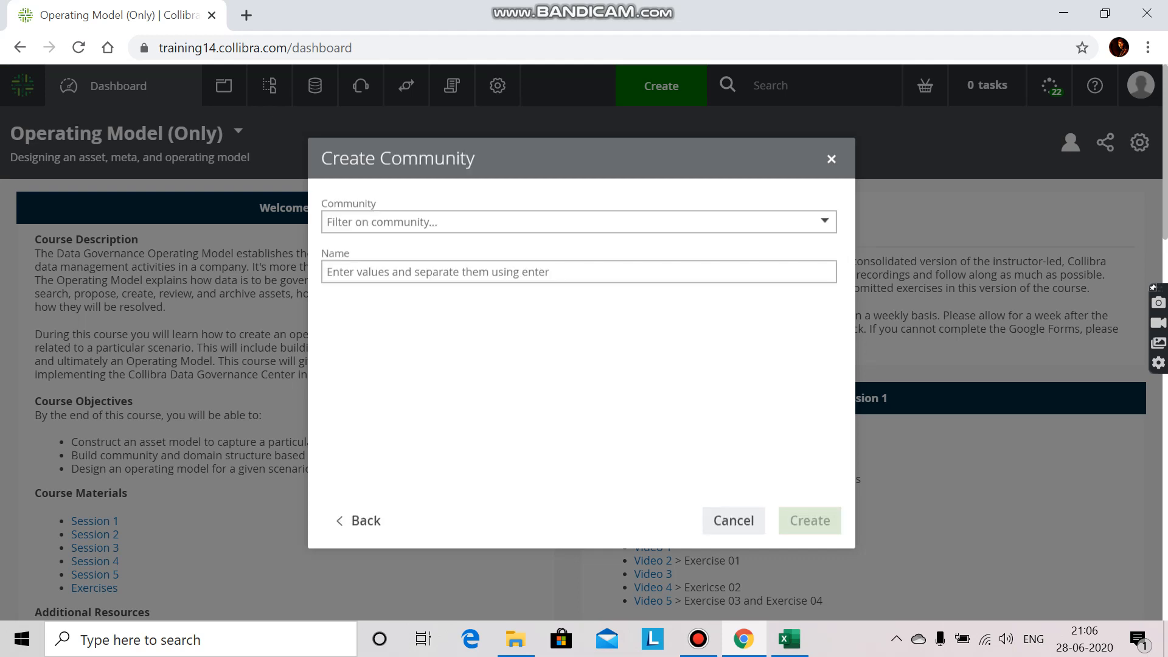
click(360, 272)
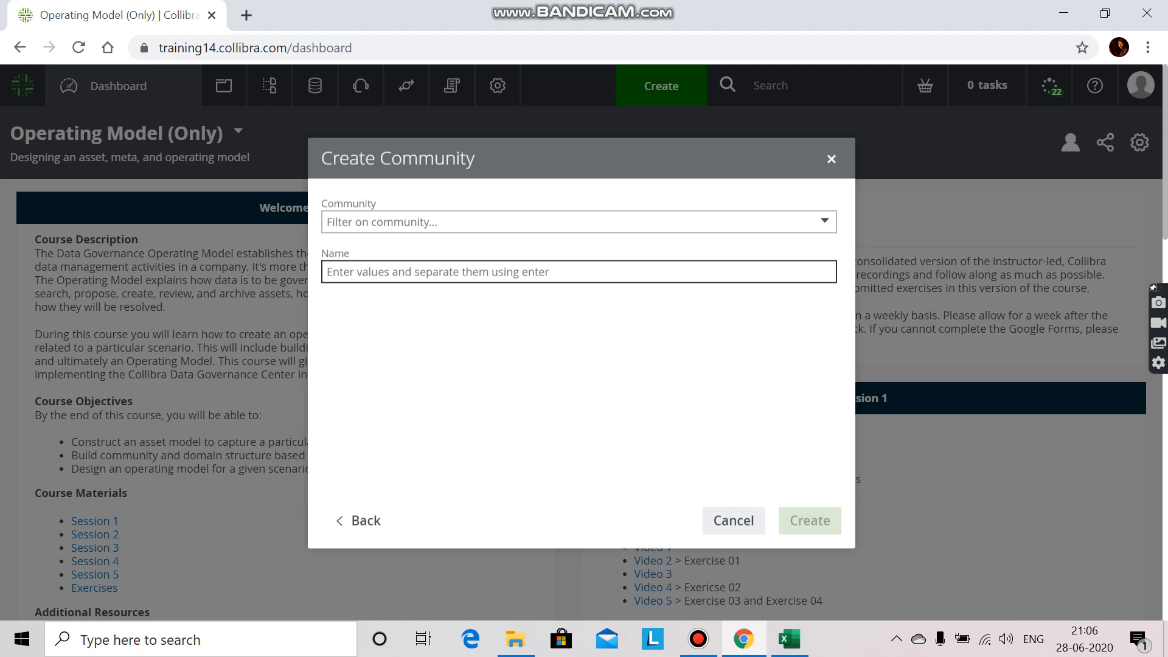
text(trainin)
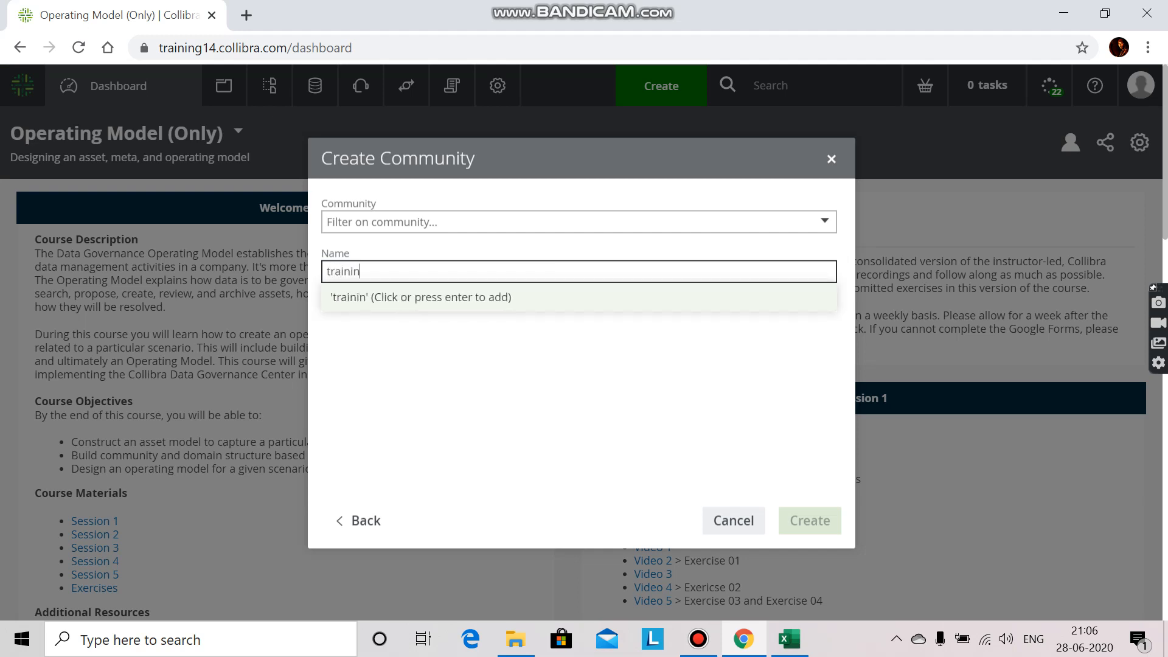
text(g1)
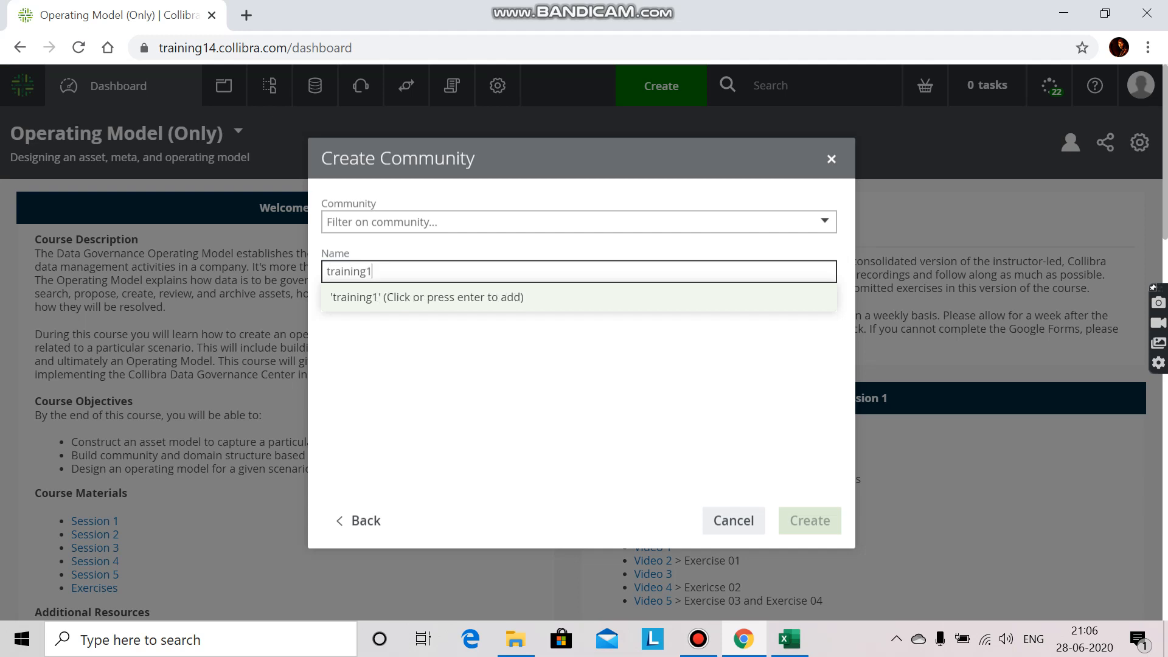
key(Return)
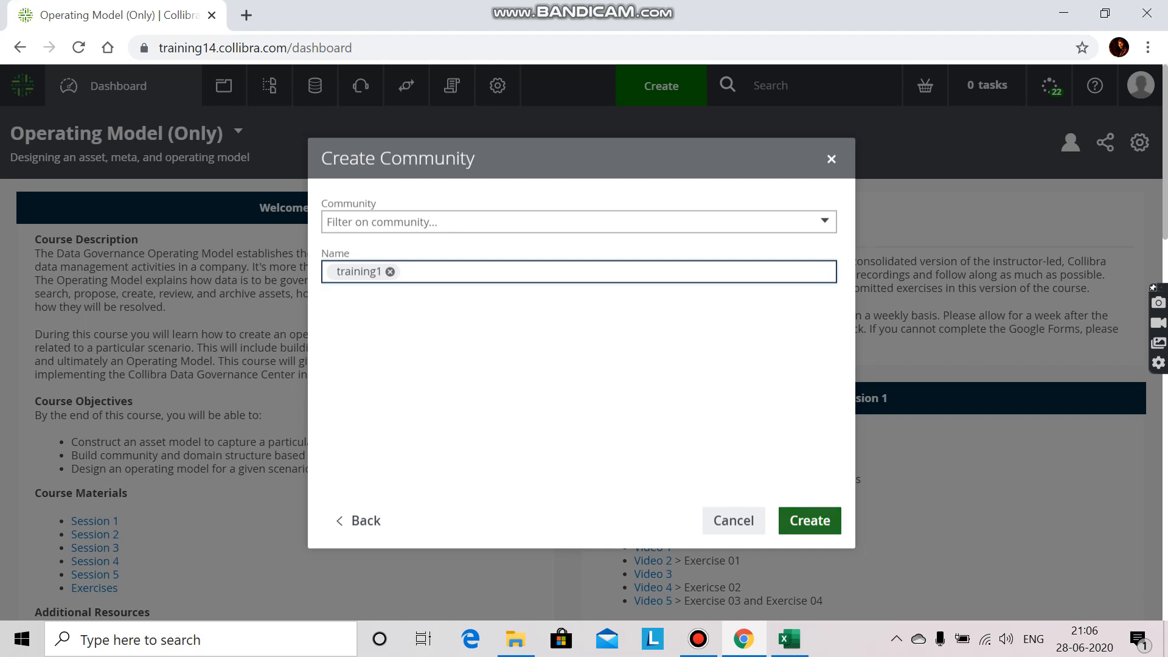
click(809, 520)
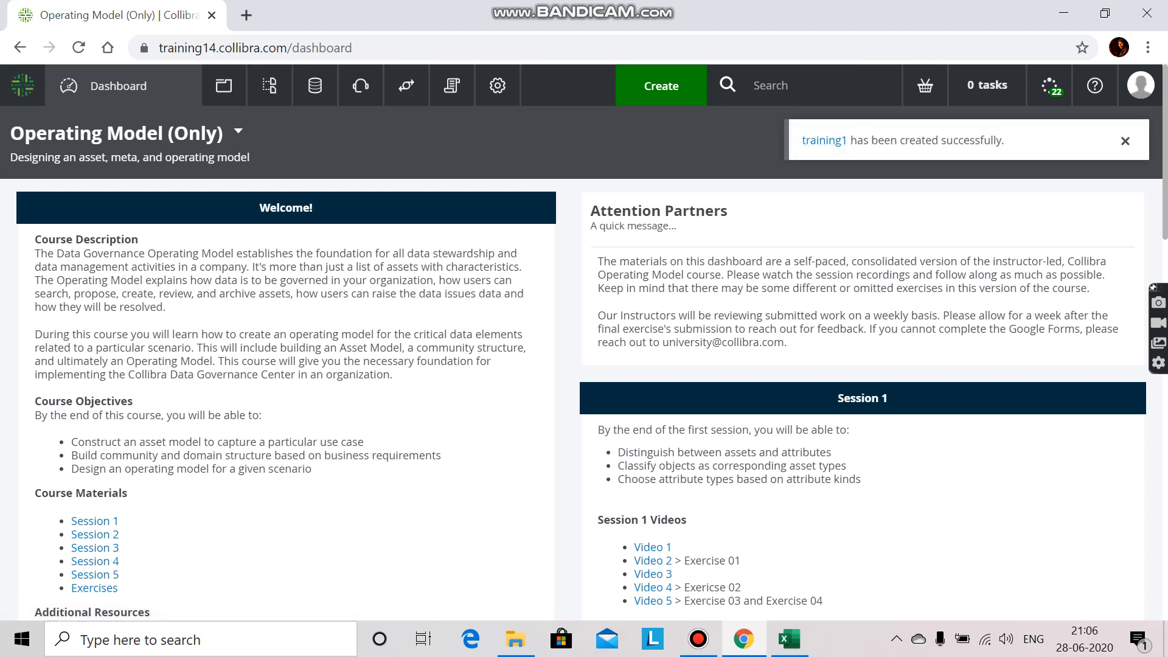
click(824, 140)
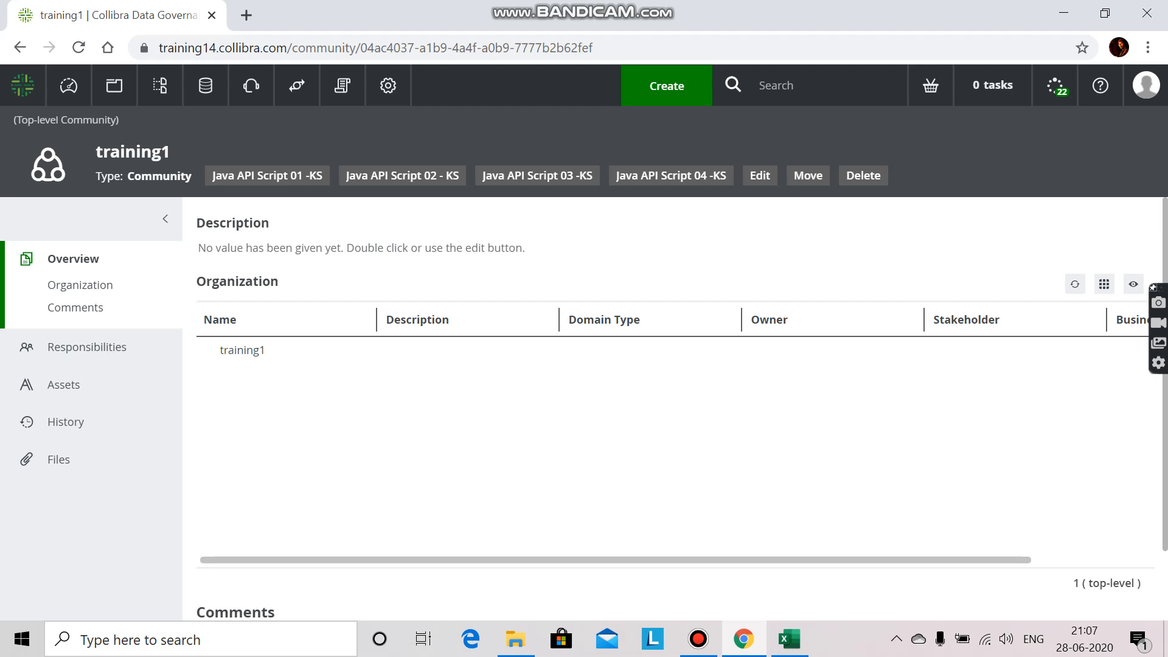
Switch to Excel to review the account table and column asset list, and return to Collibra in Chrome
click(790, 639)
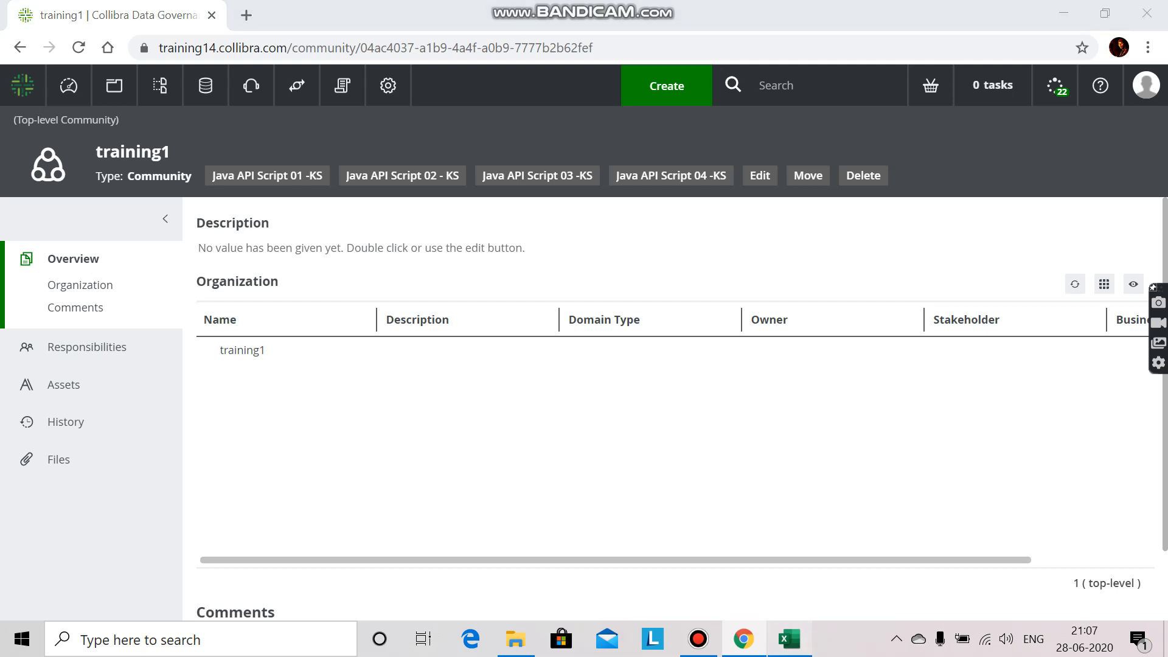
click(559, 473)
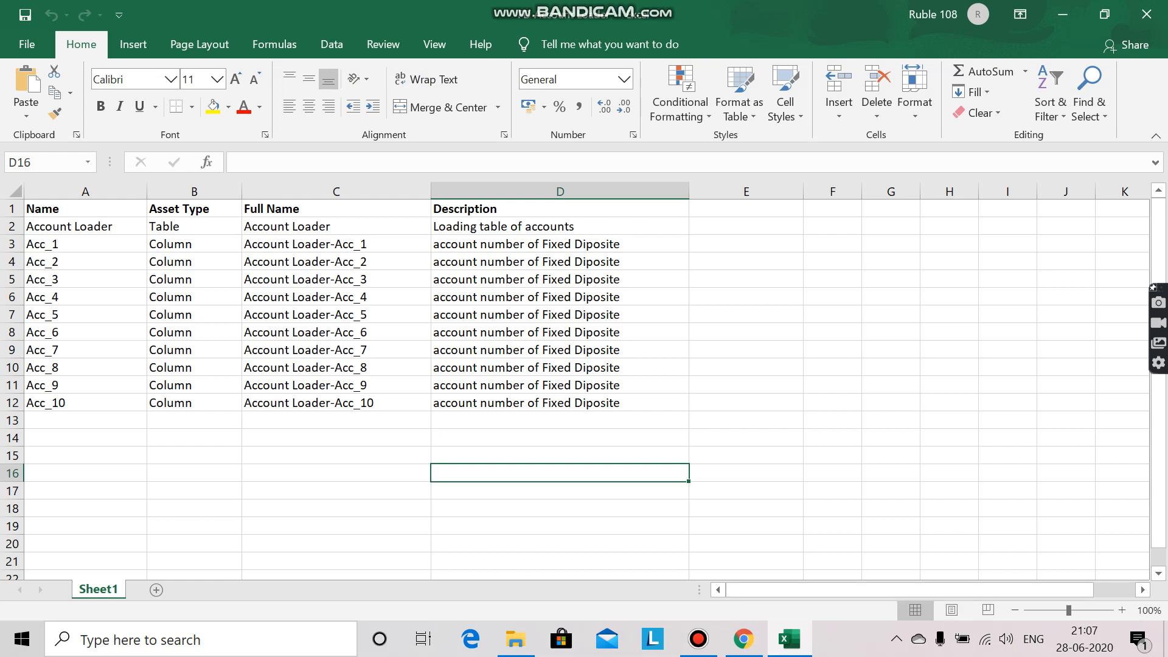
mouse_move(744, 639)
click(744, 553)
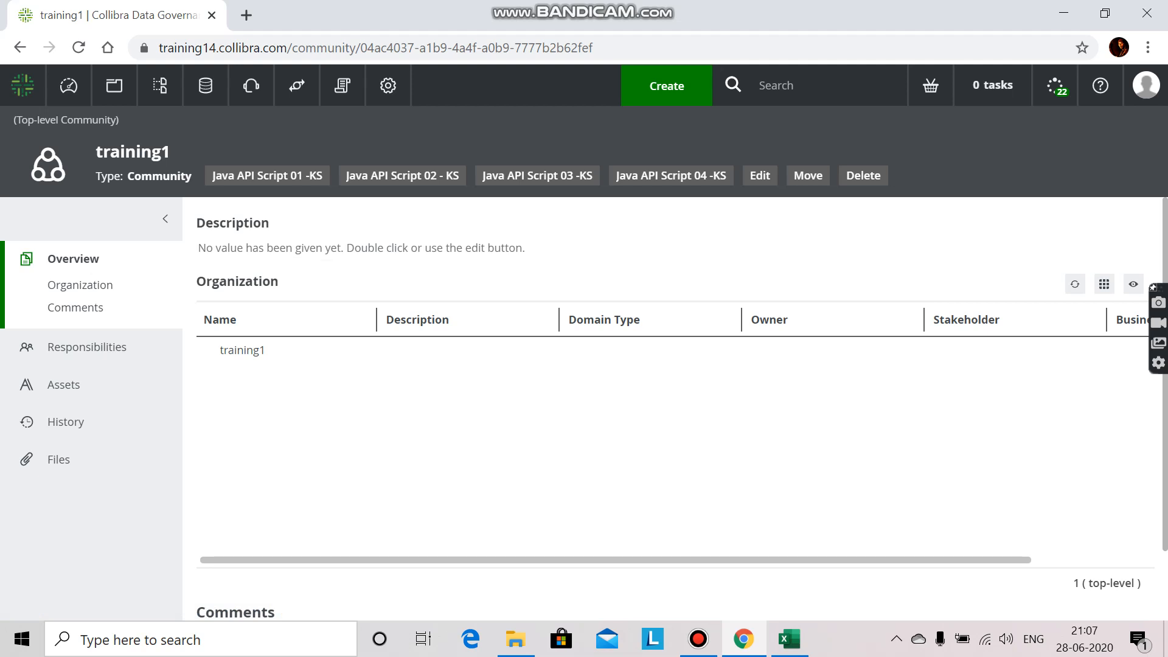
Start creating a Physical Data Dictionary domain inside the training1 community
click(666, 86)
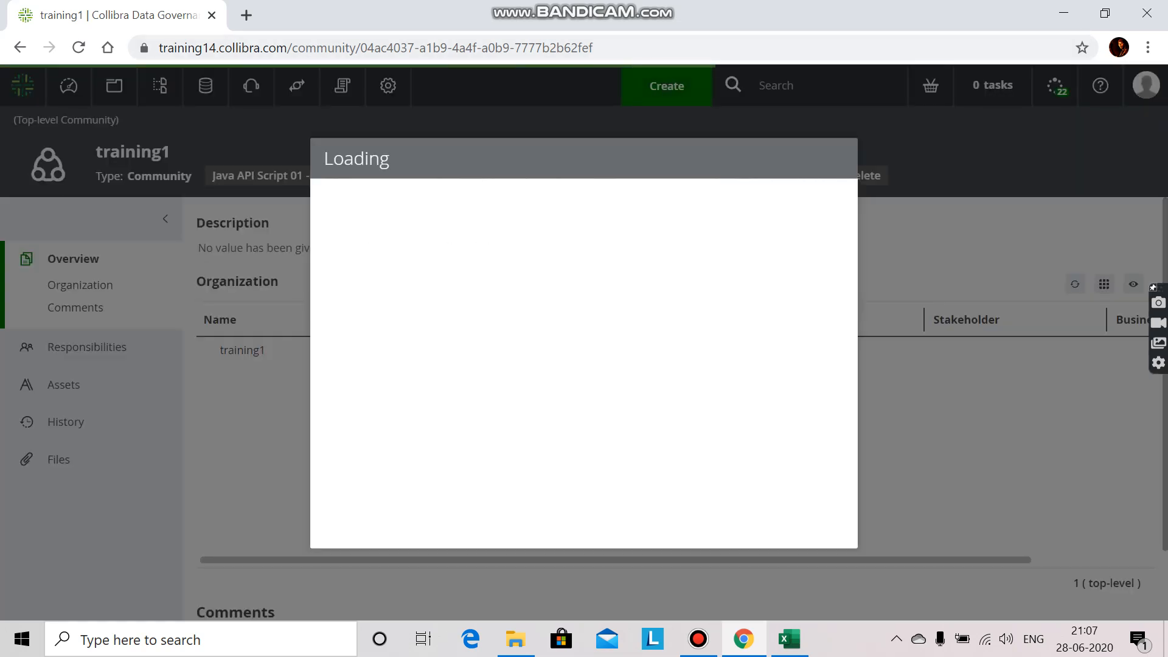
text(p)
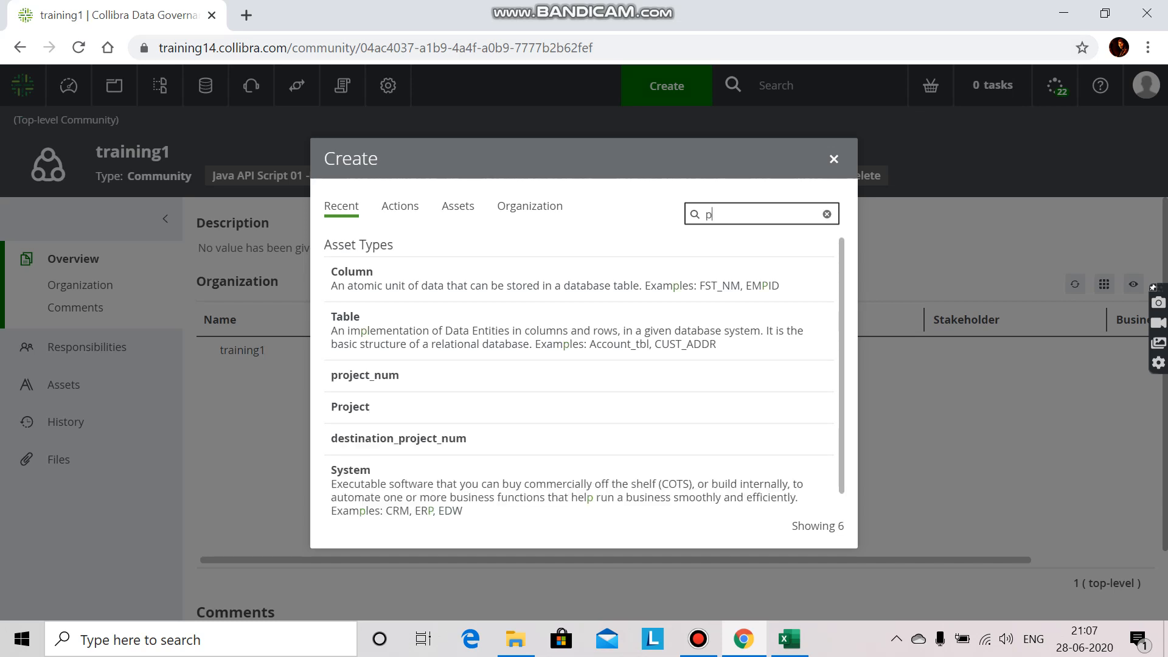
text(hysica)
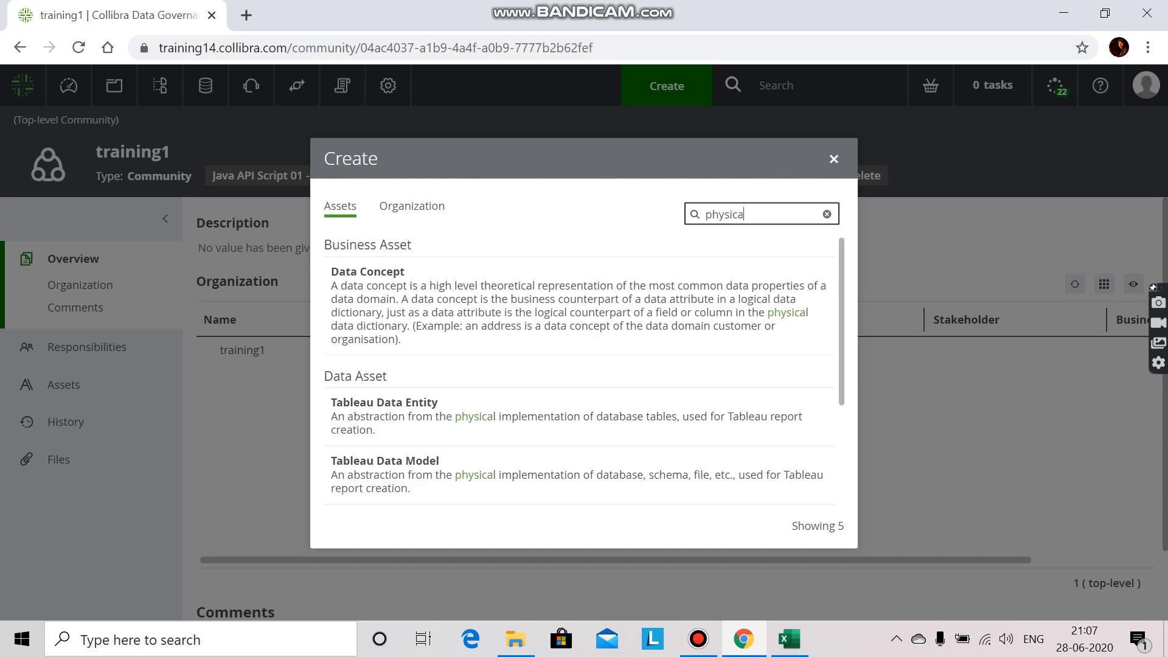
text( data)
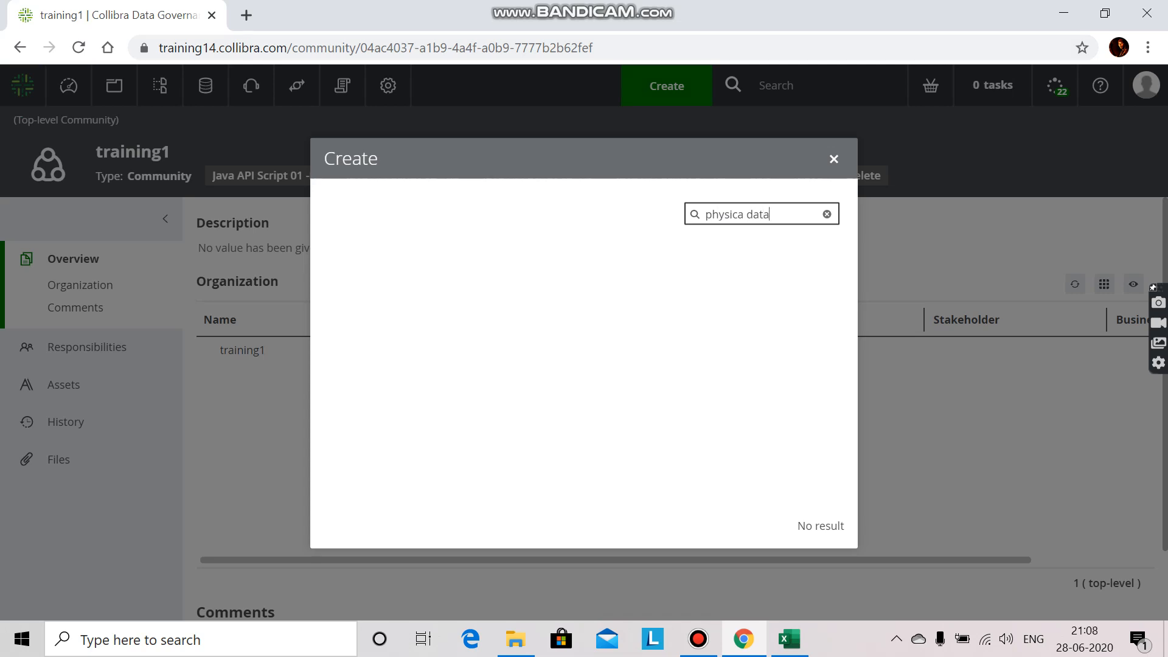
key(BackSpace)
key(BackSpace)
key(BackSpace)
key(BackSpace)
key(BackSpace)
text(l )
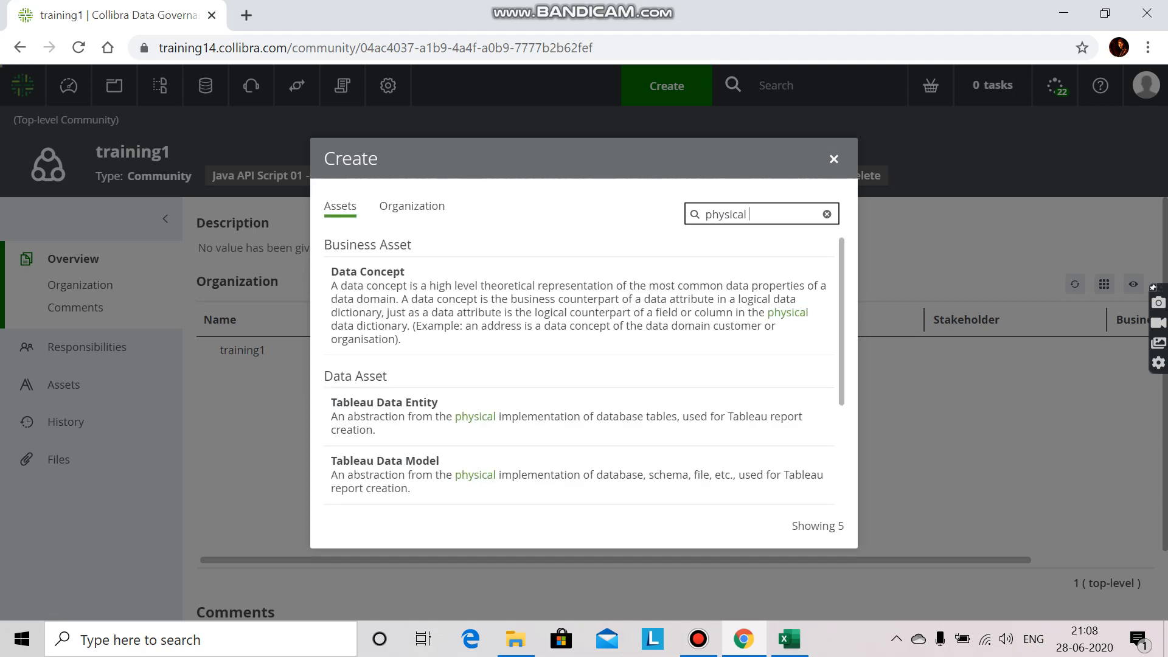
text(d)
click(412, 206)
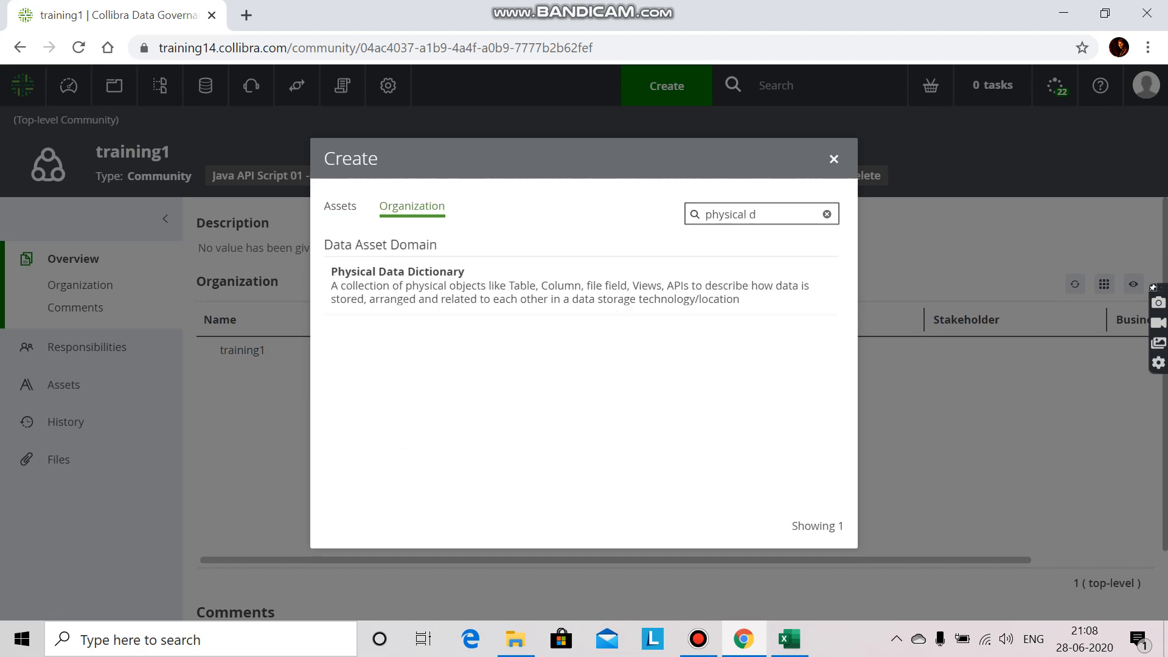
click(397, 272)
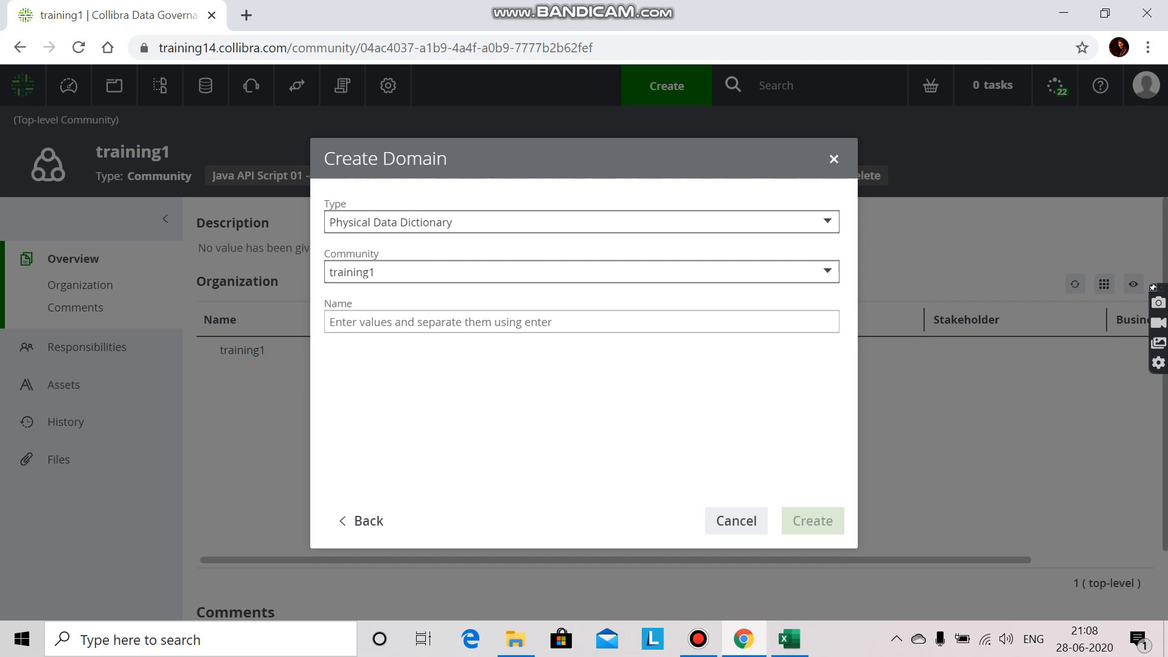
Name the domain Training-PDD, create it and open its asset view
click(581, 322)
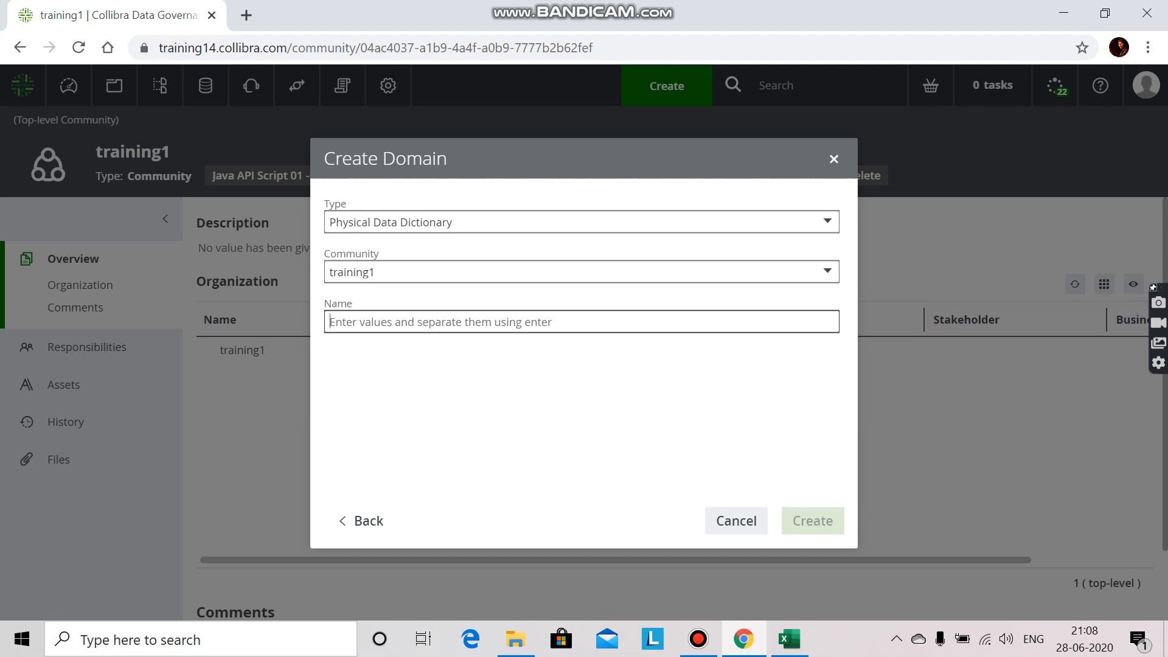
text(Traing)
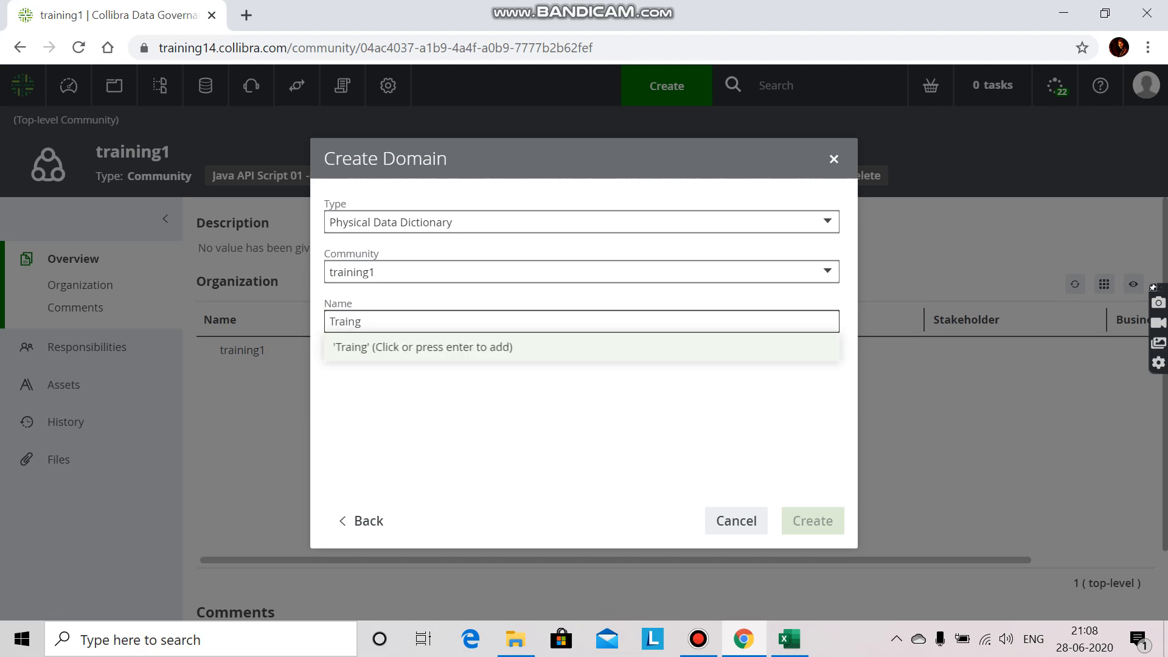
key(BackSpace)
text(ing-)
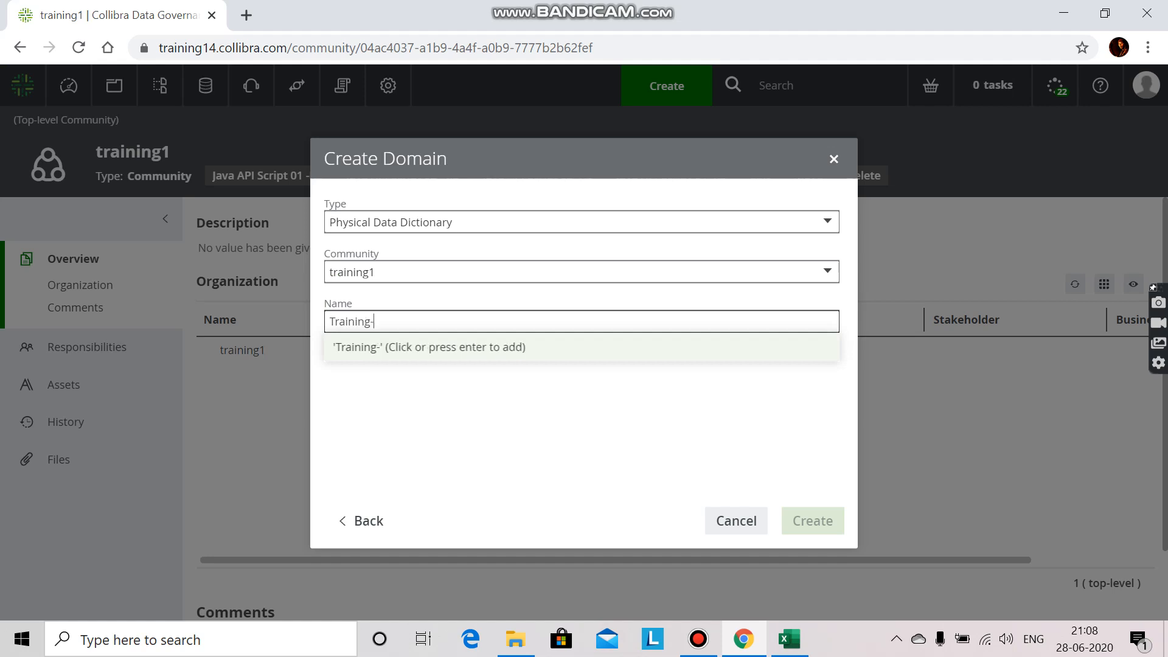
text(PDD)
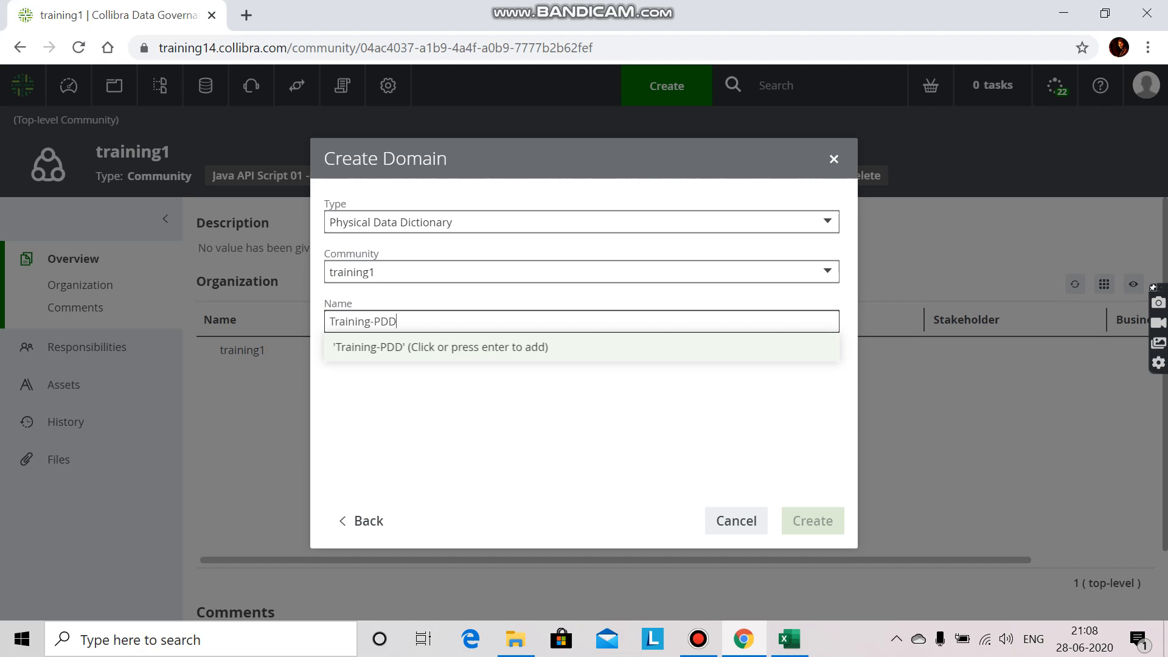
key(Return)
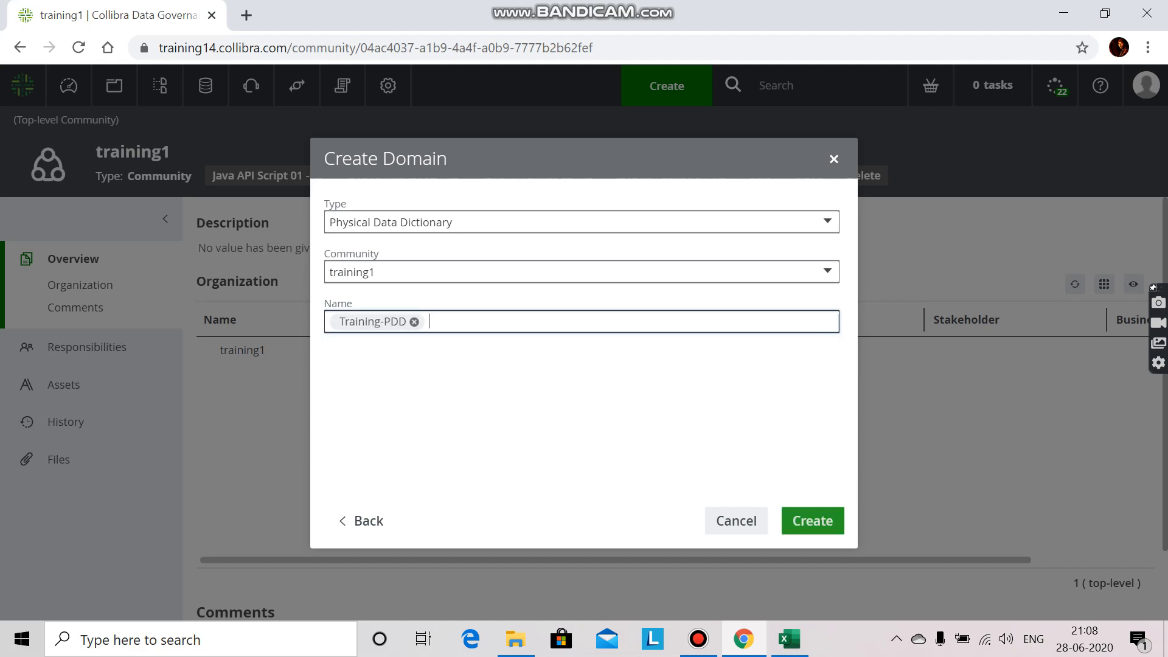
click(812, 520)
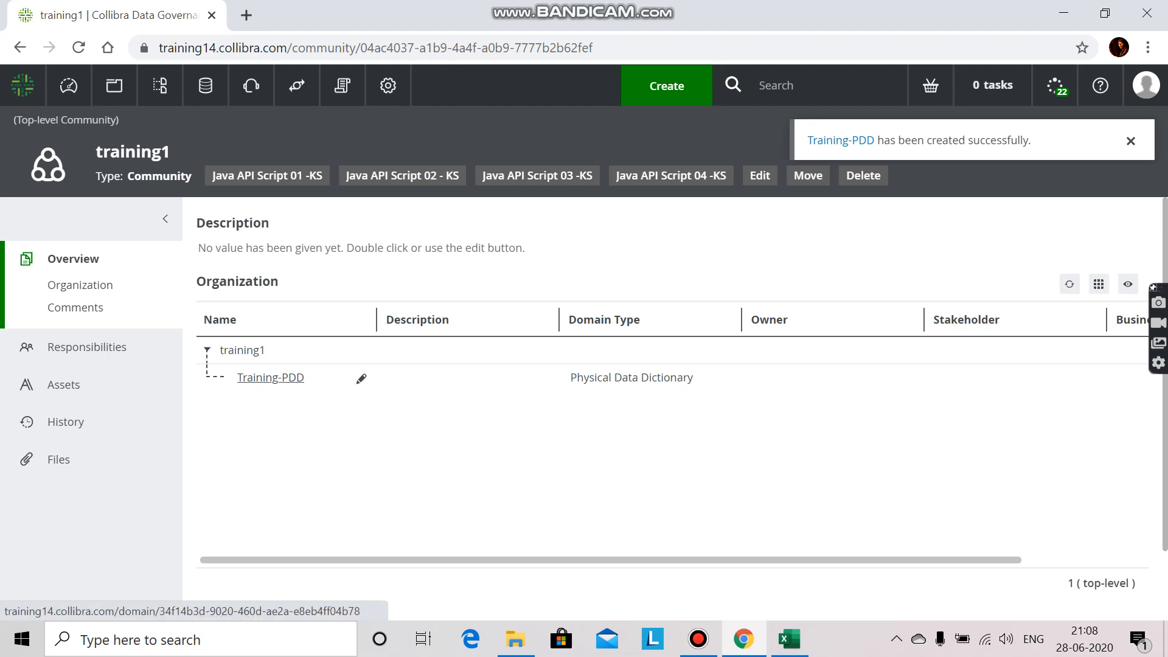
click(270, 377)
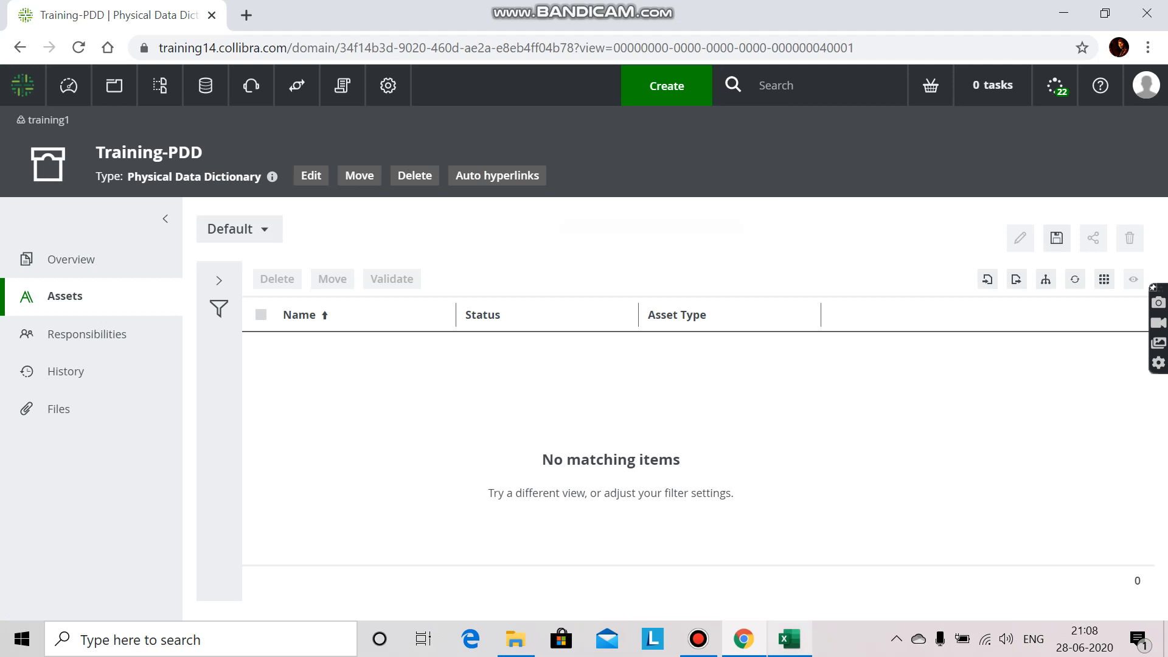
Compare the column headers of the Excel asset sheet with the columns of the Training-PDD asset view in Chrome
click(788, 638)
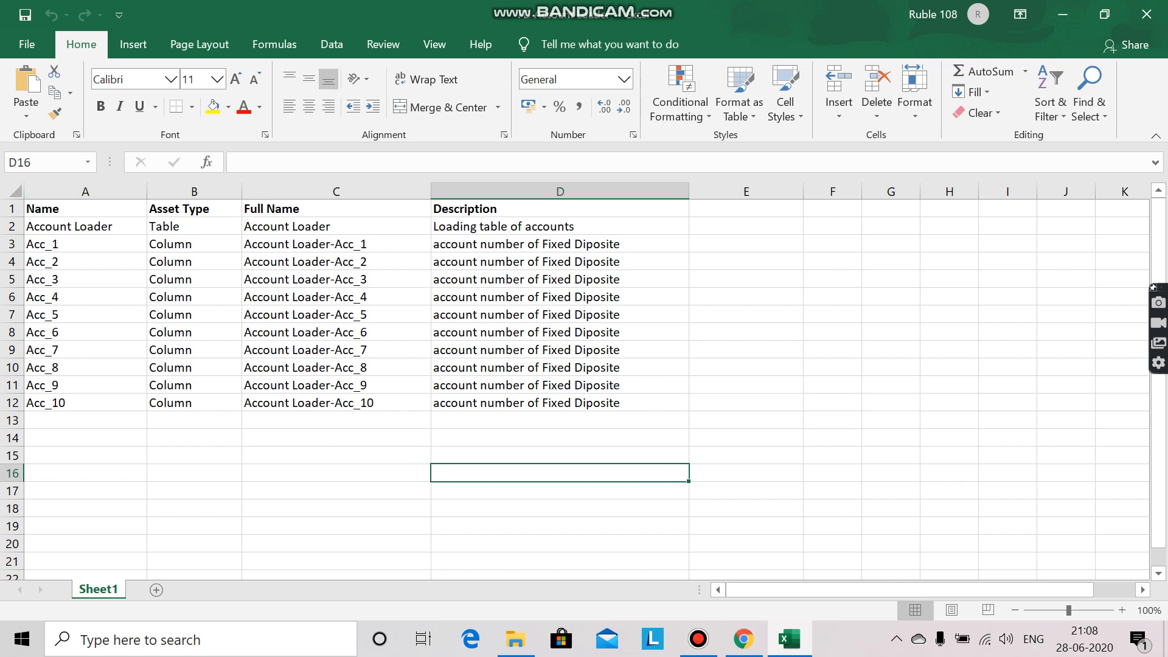
click(743, 639)
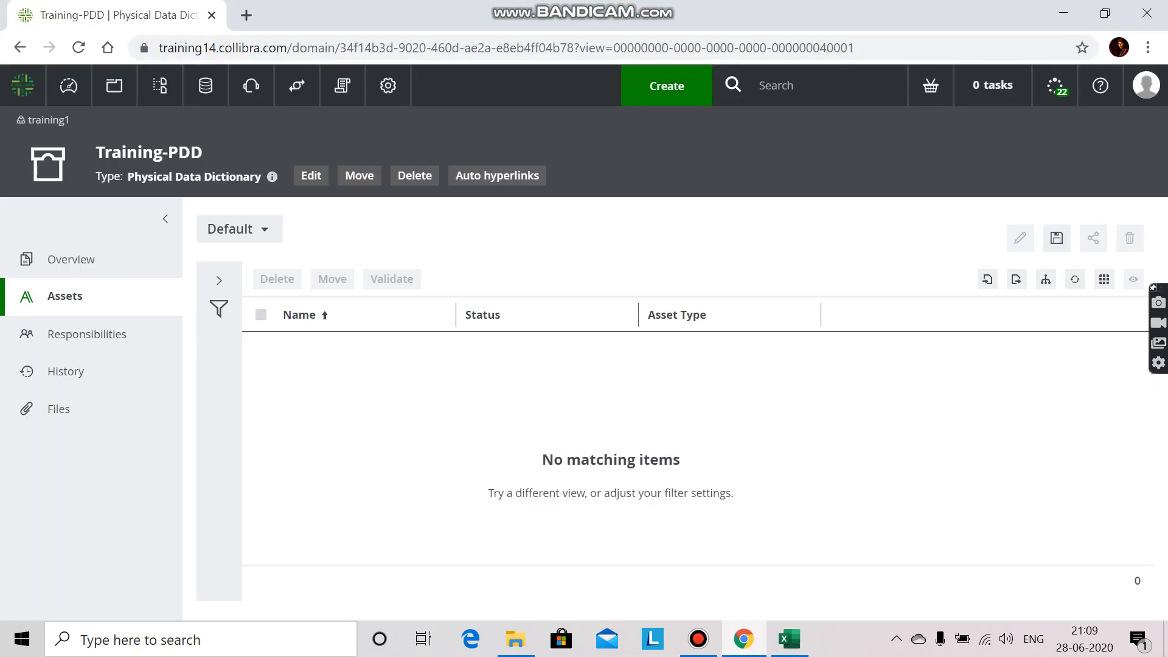
click(789, 639)
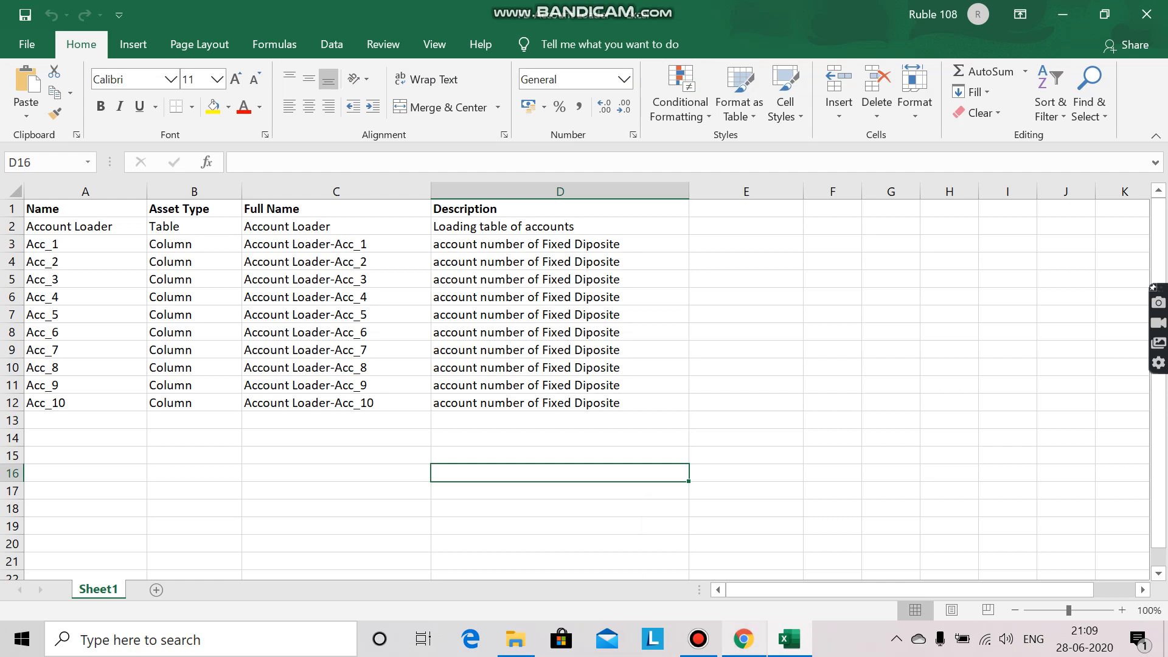
mouse_move(743, 638)
click(743, 566)
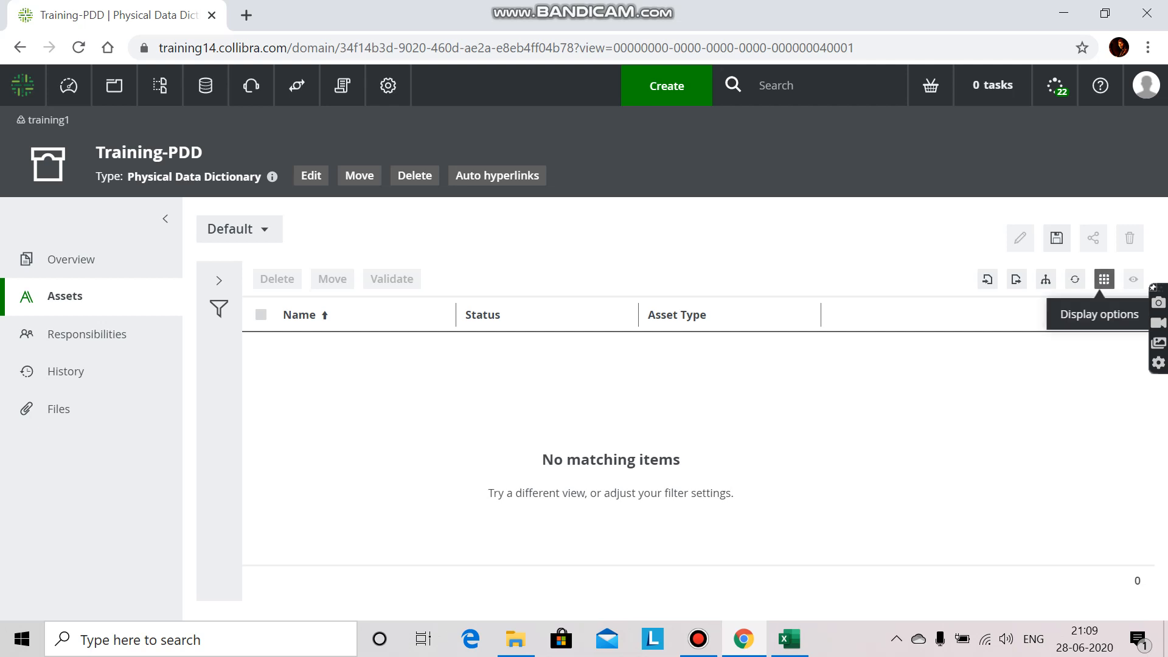
Add the Full Name, Domain, Community and Description fields to the Training-PDD asset view and save the field selection
click(1104, 278)
click(1028, 302)
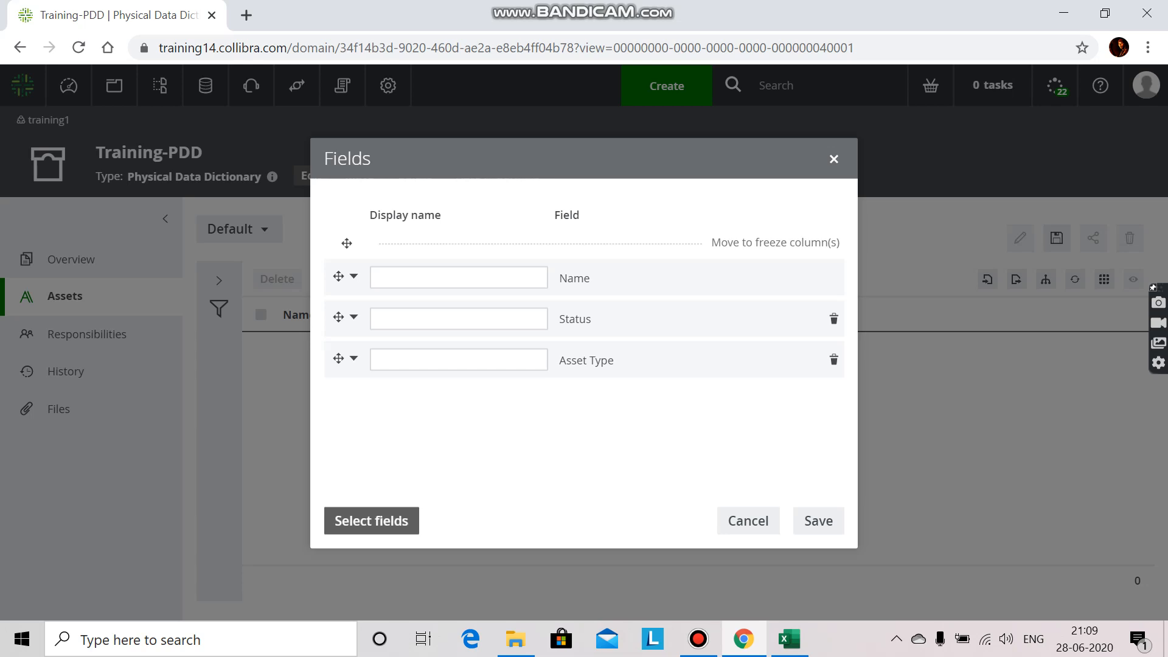
click(371, 520)
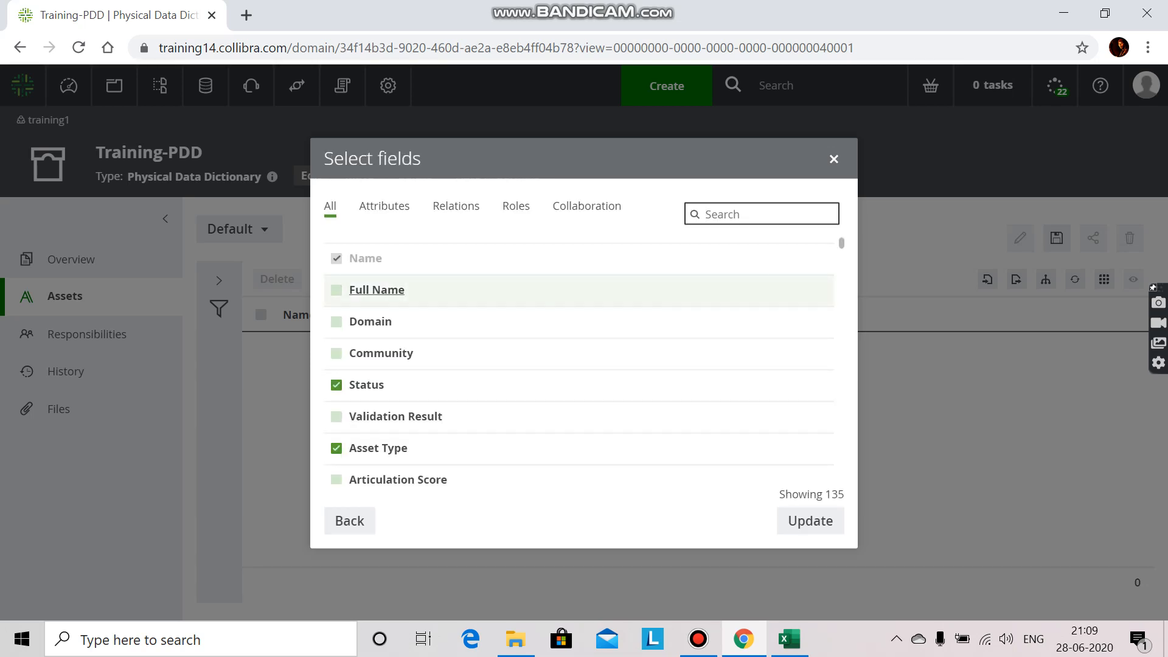
click(376, 289)
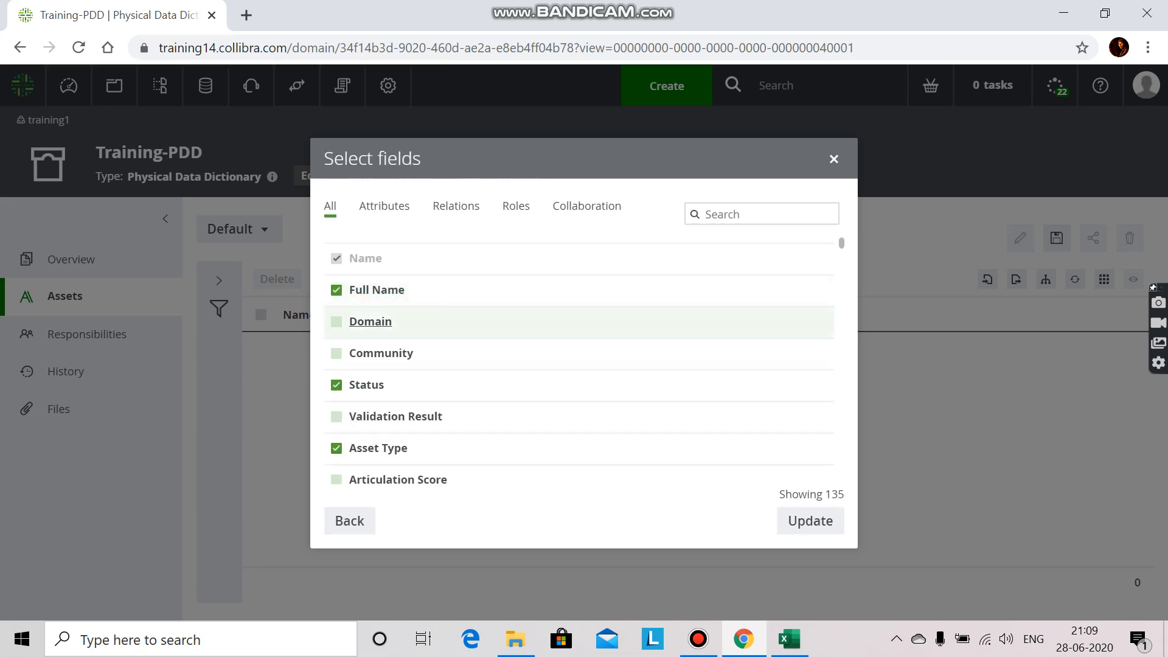
click(371, 321)
click(380, 353)
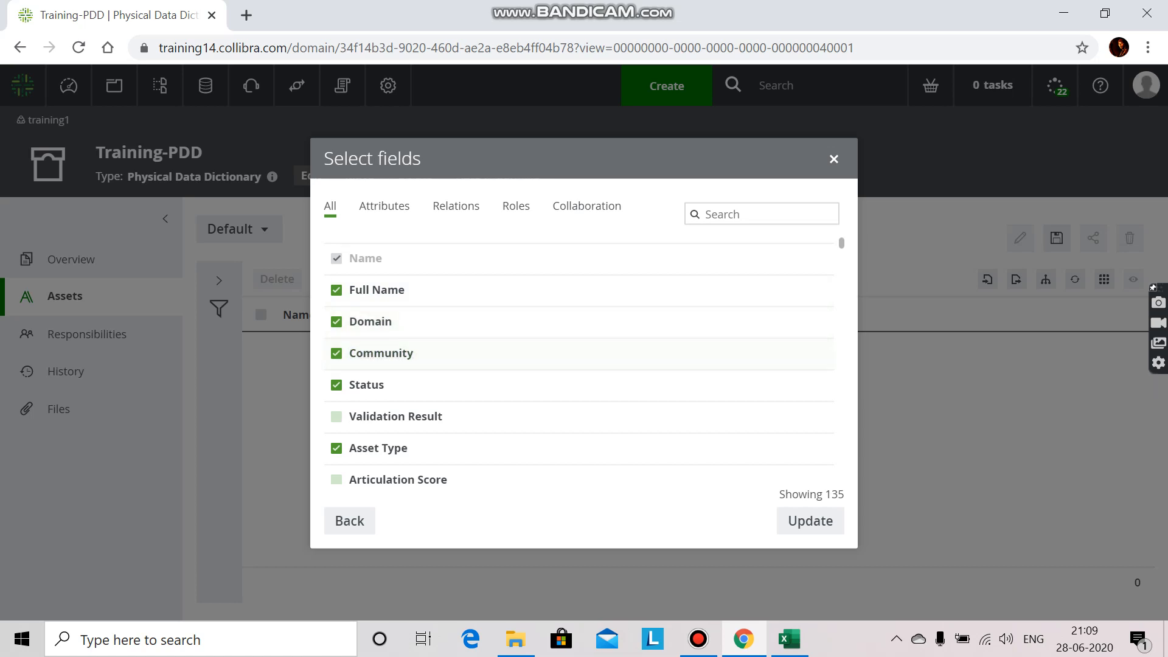
click(761, 214)
text(desc)
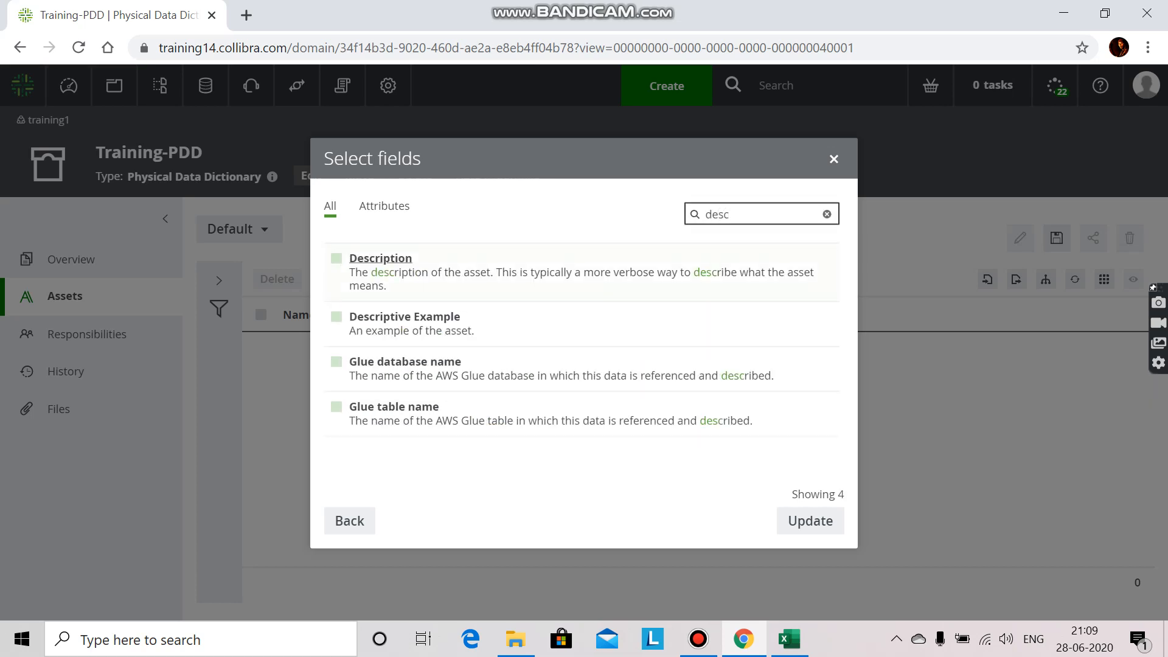
click(337, 258)
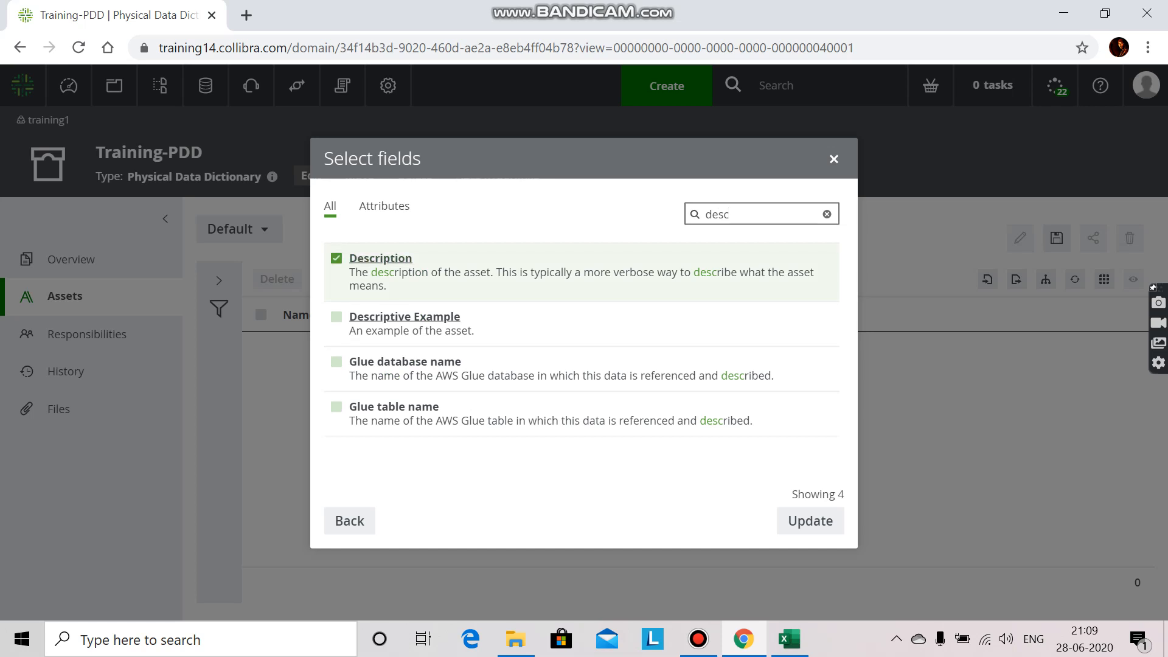
click(810, 520)
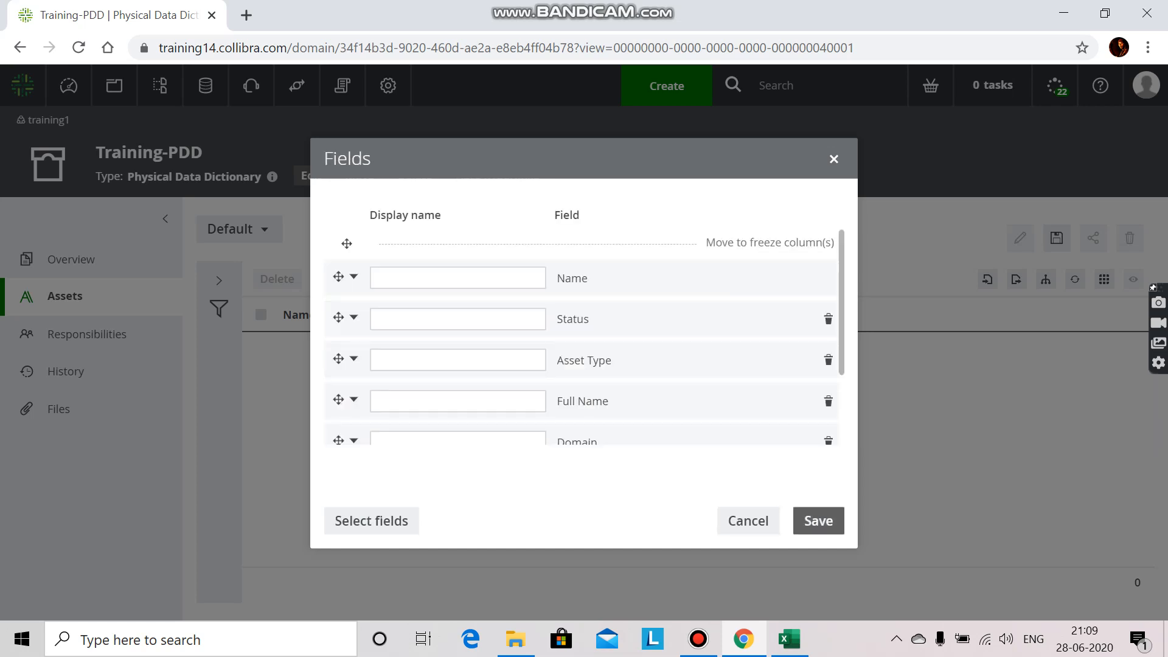
click(810, 521)
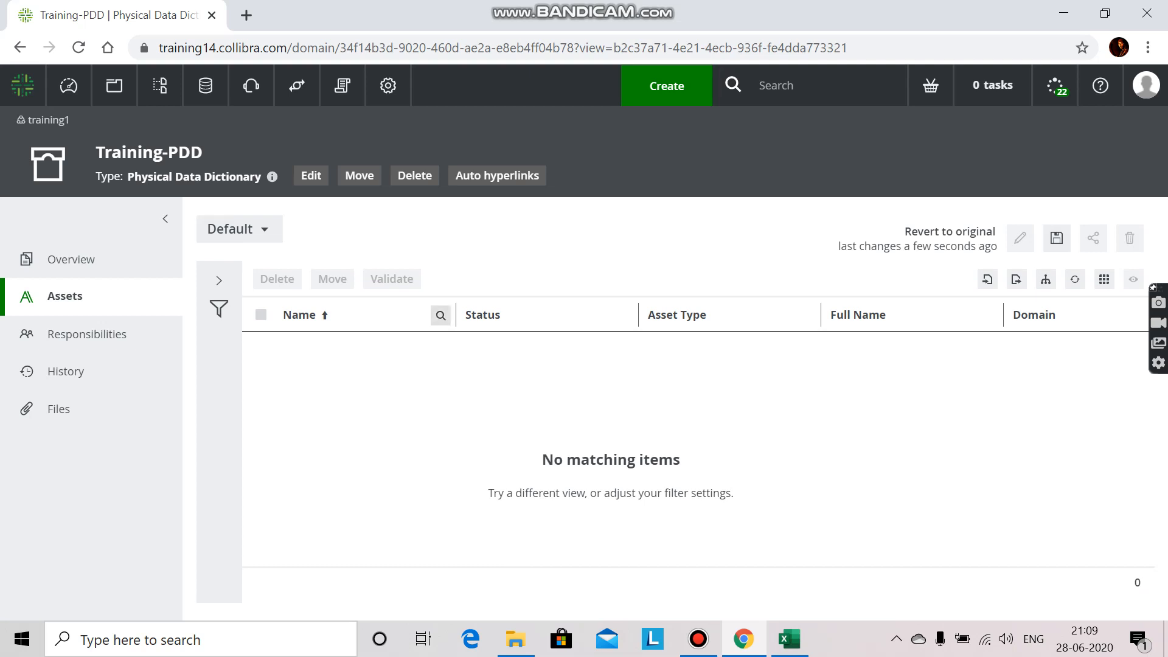
Narrow the Name, Status, Asset Type and Full Name columns so that the Community column fits in the asset table
drag(455, 314, 385, 314)
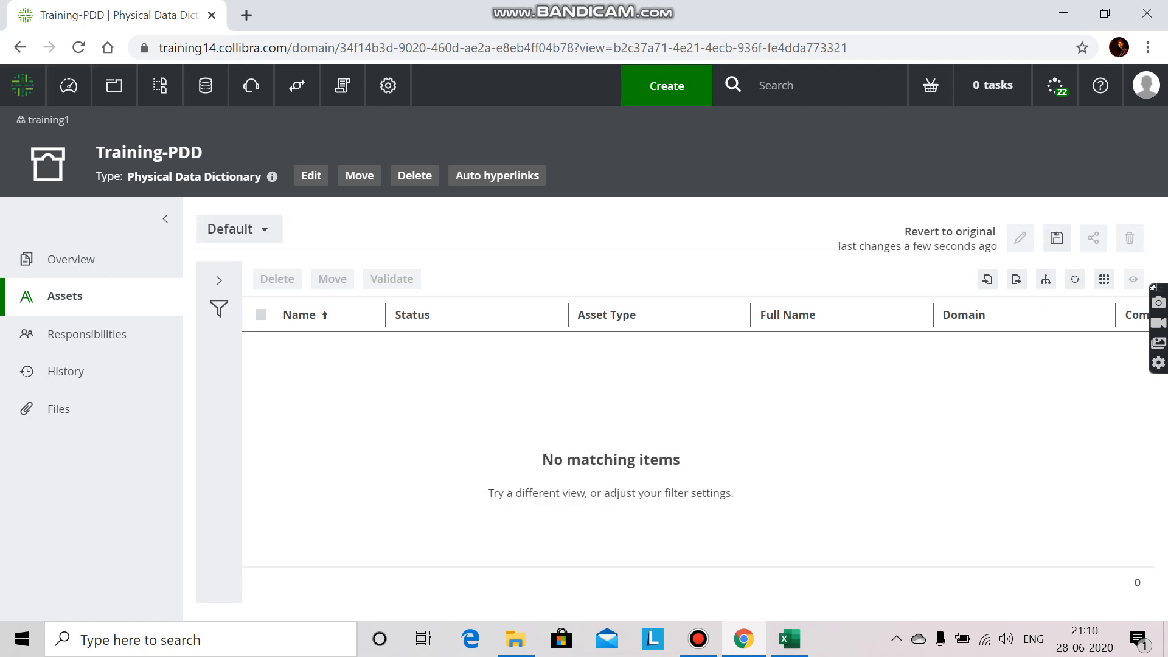
drag(563, 315, 524, 315)
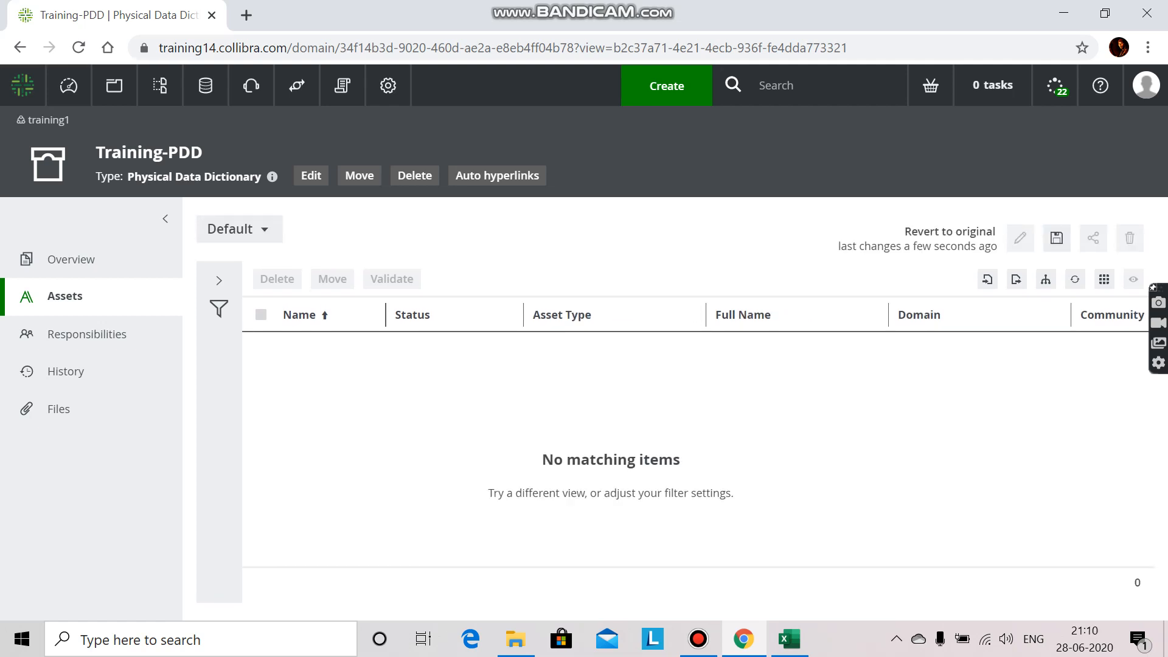
drag(705, 315, 677, 315)
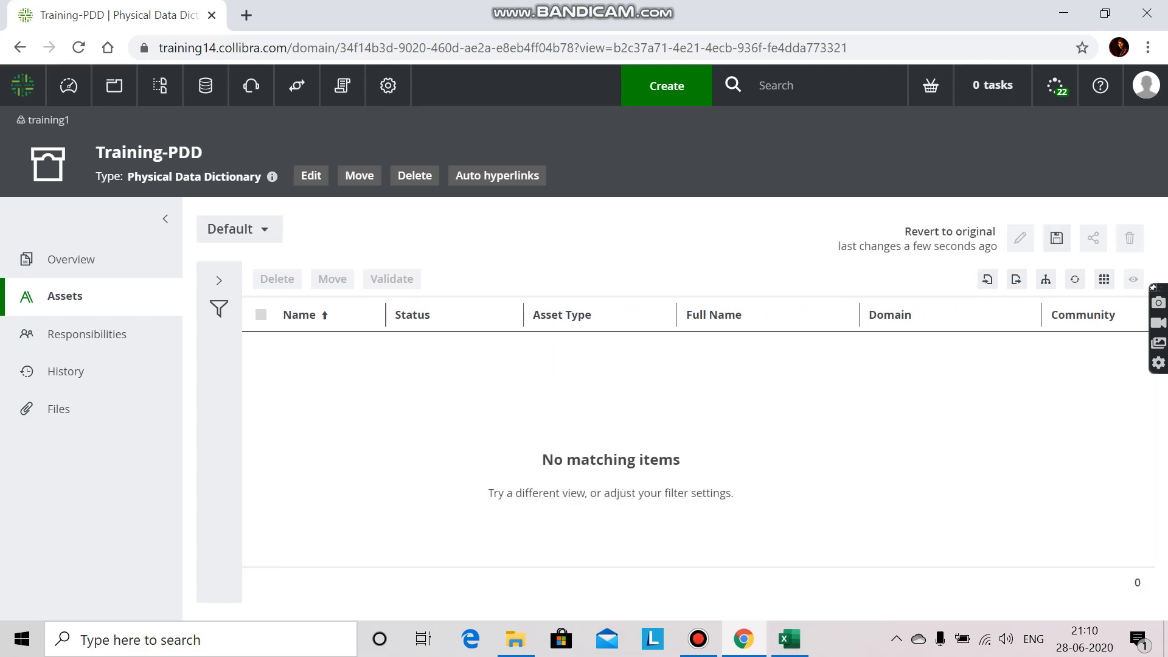
drag(859, 314, 830, 314)
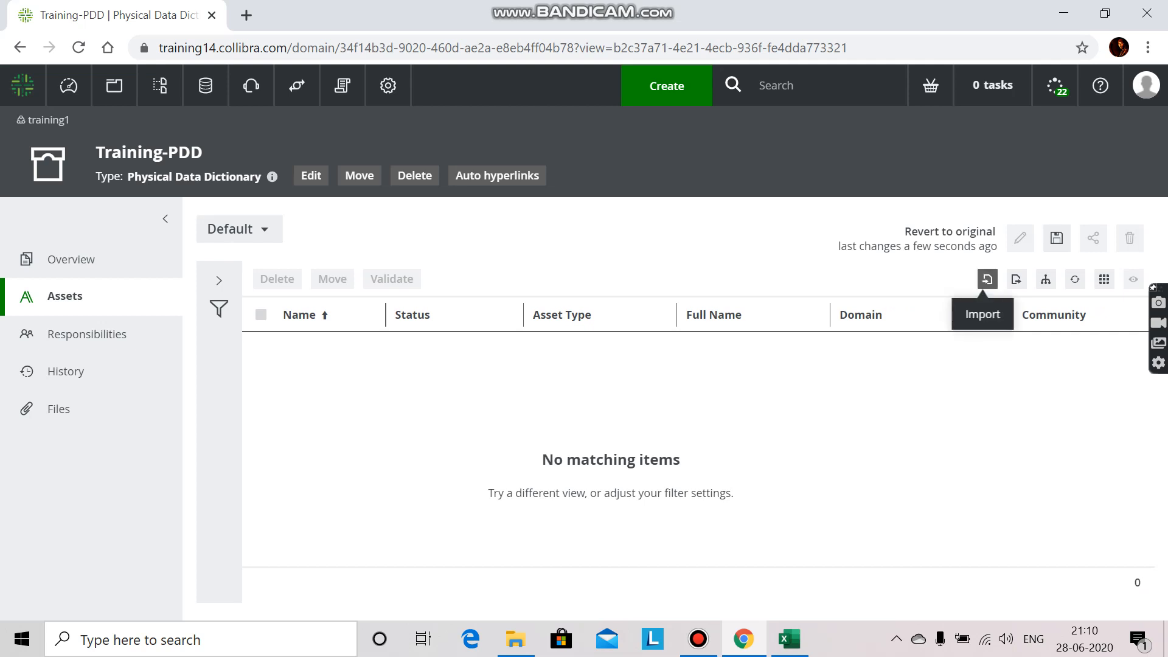
Start an asset import with the FD Account Loader workbook and proceed to the column mapping
click(987, 280)
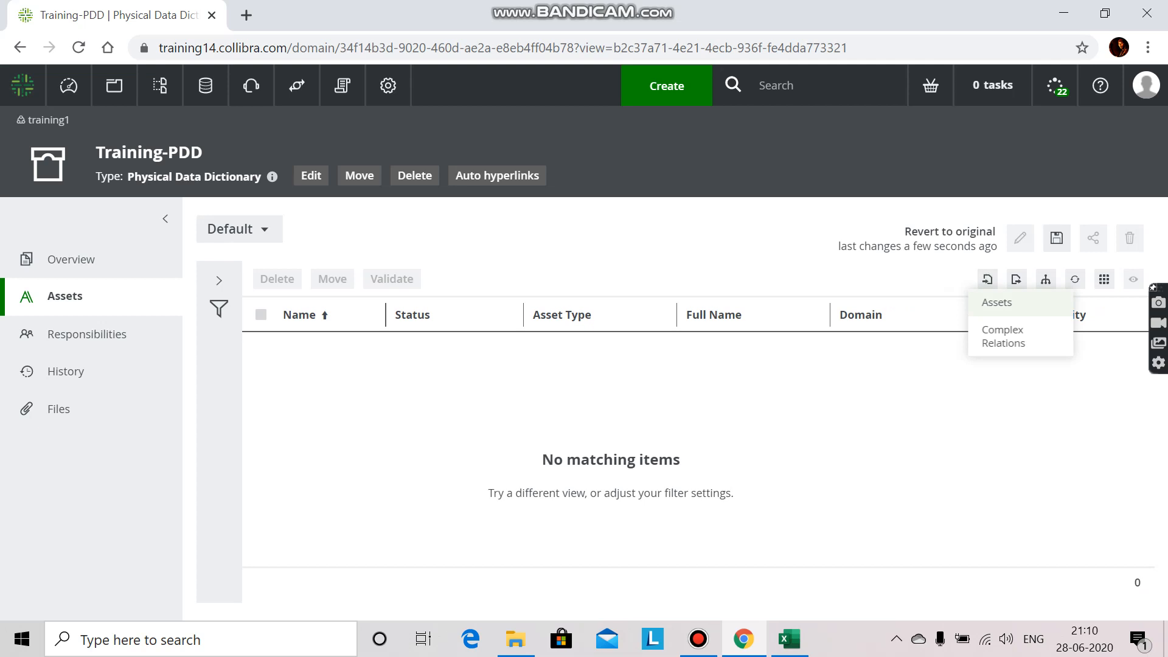
click(996, 302)
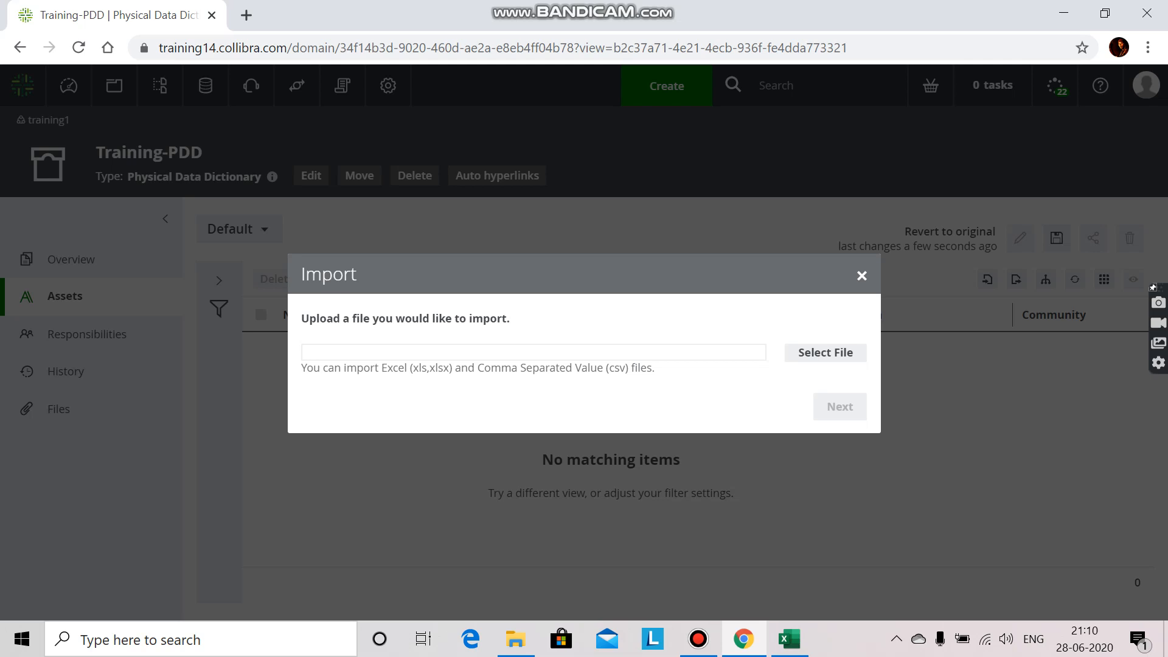
click(826, 352)
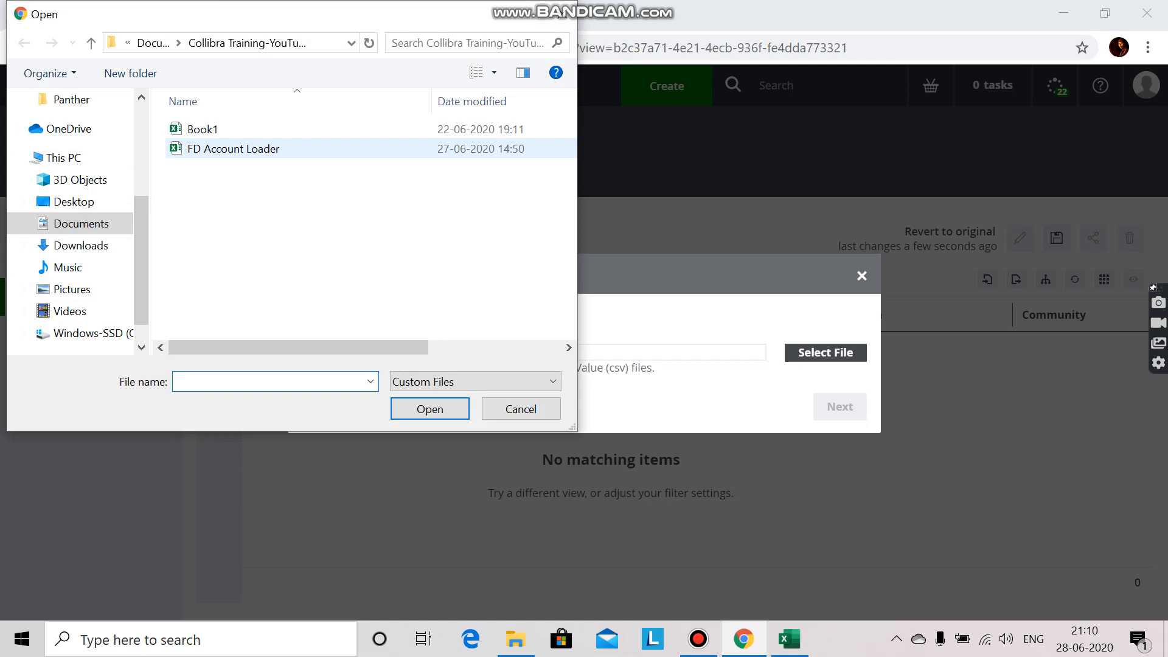
click(243, 149)
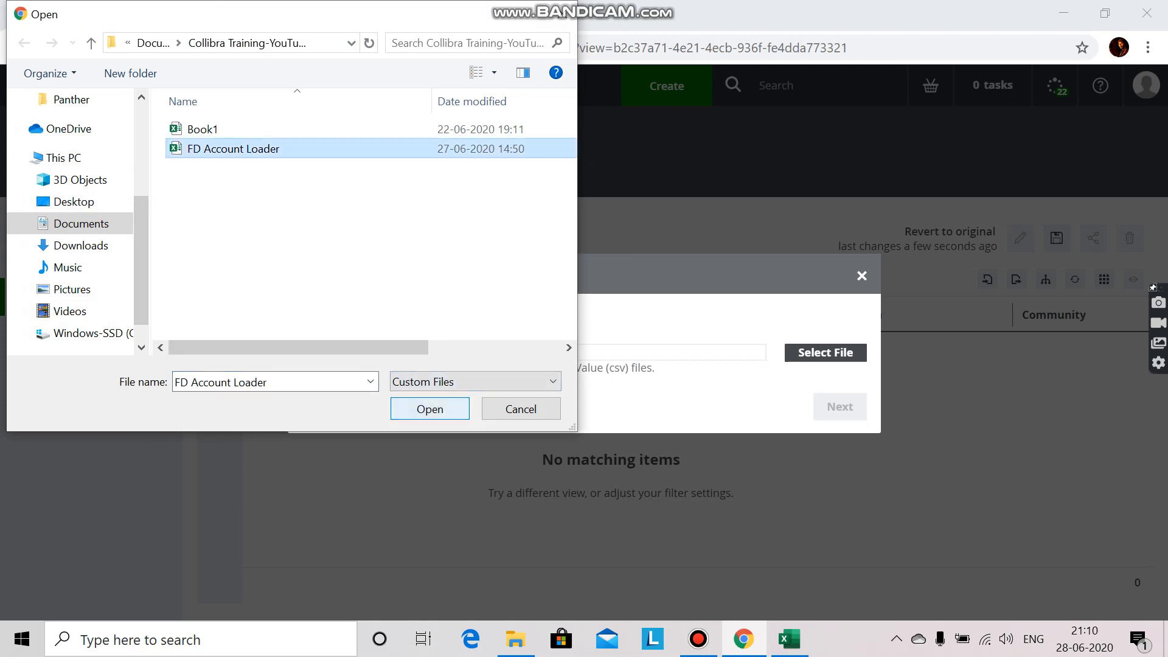
click(429, 408)
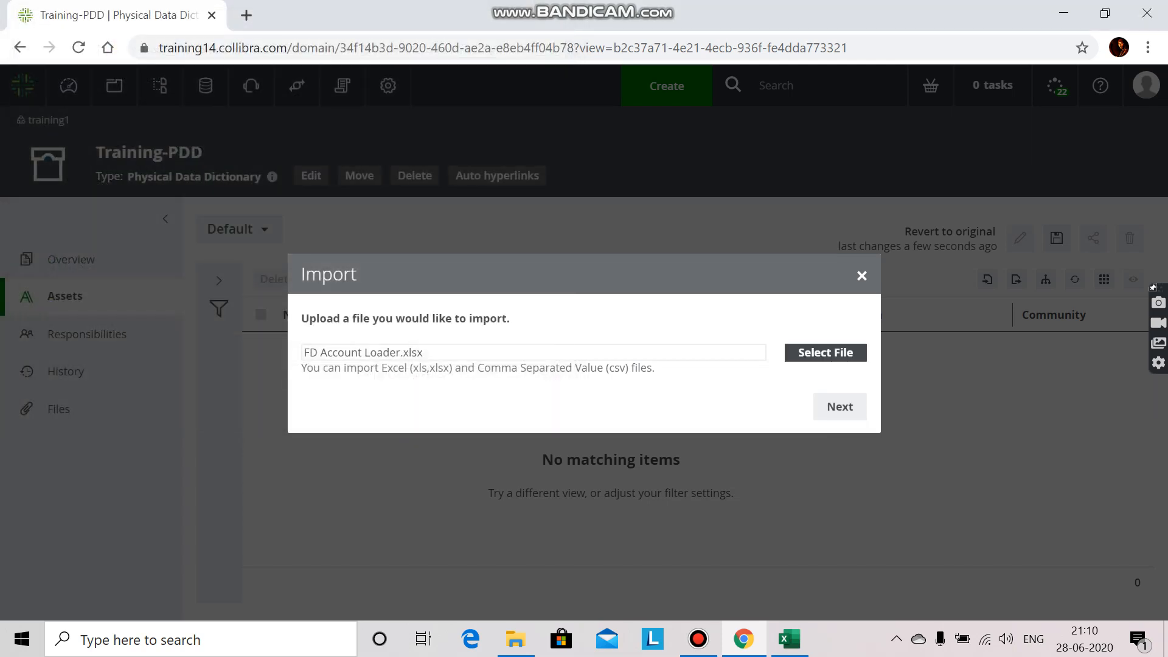
click(839, 406)
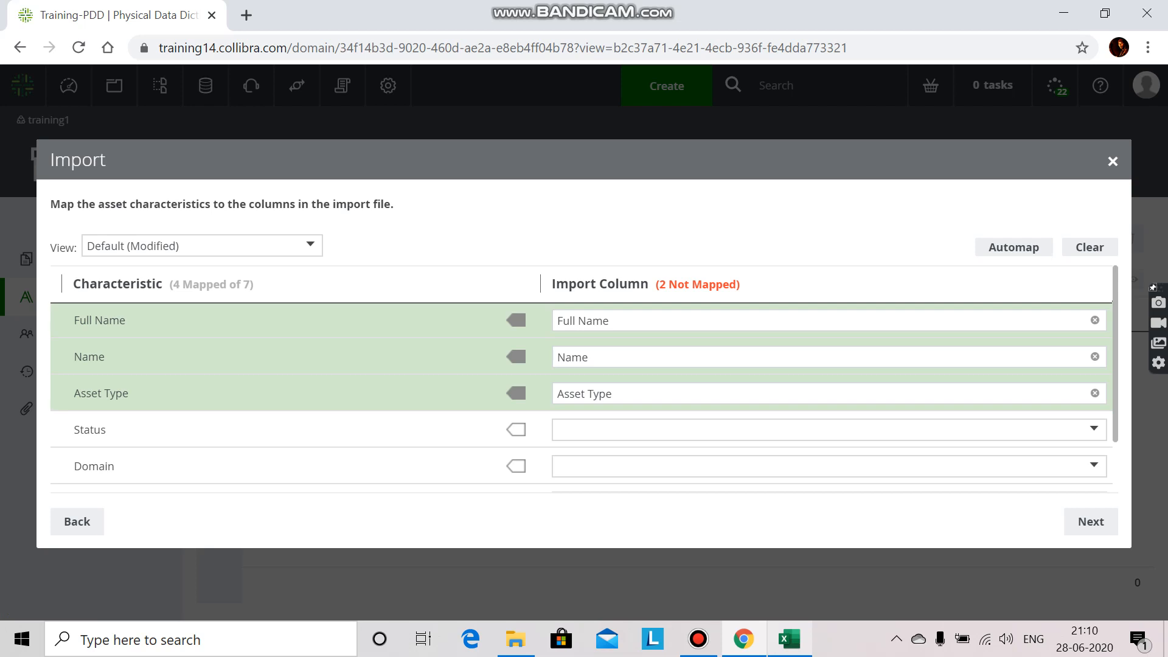
Check the mapping of asset characteristics to import columns against the headers of the asset sheet in Excel, returning to Collibra in Chrome
click(789, 638)
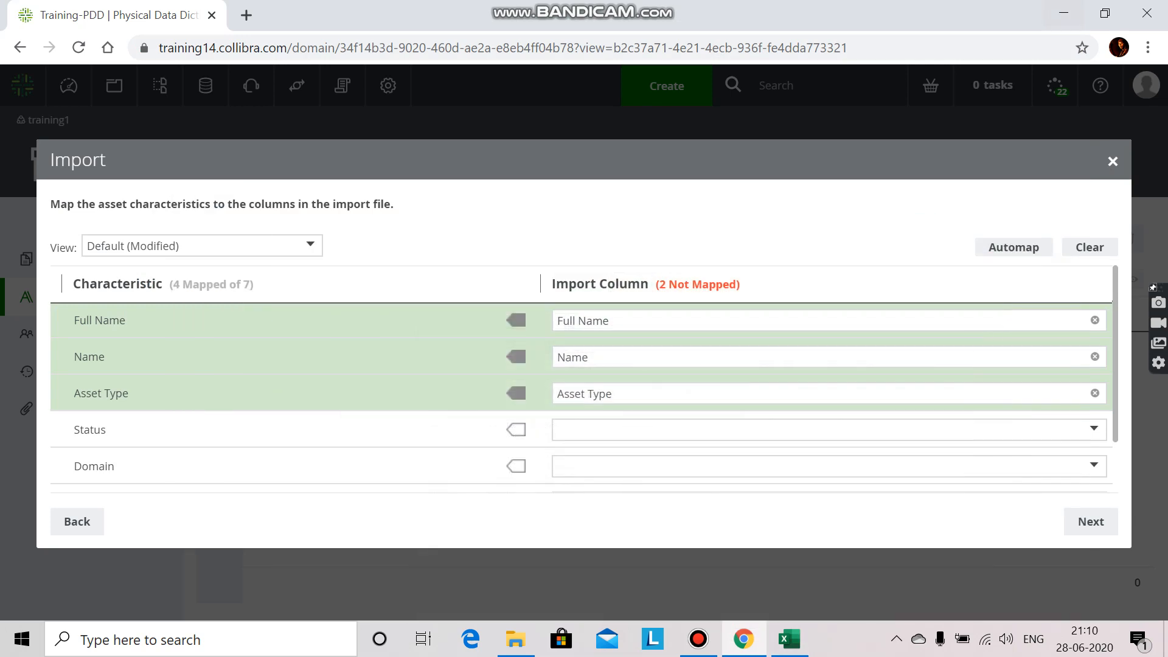
click(1063, 14)
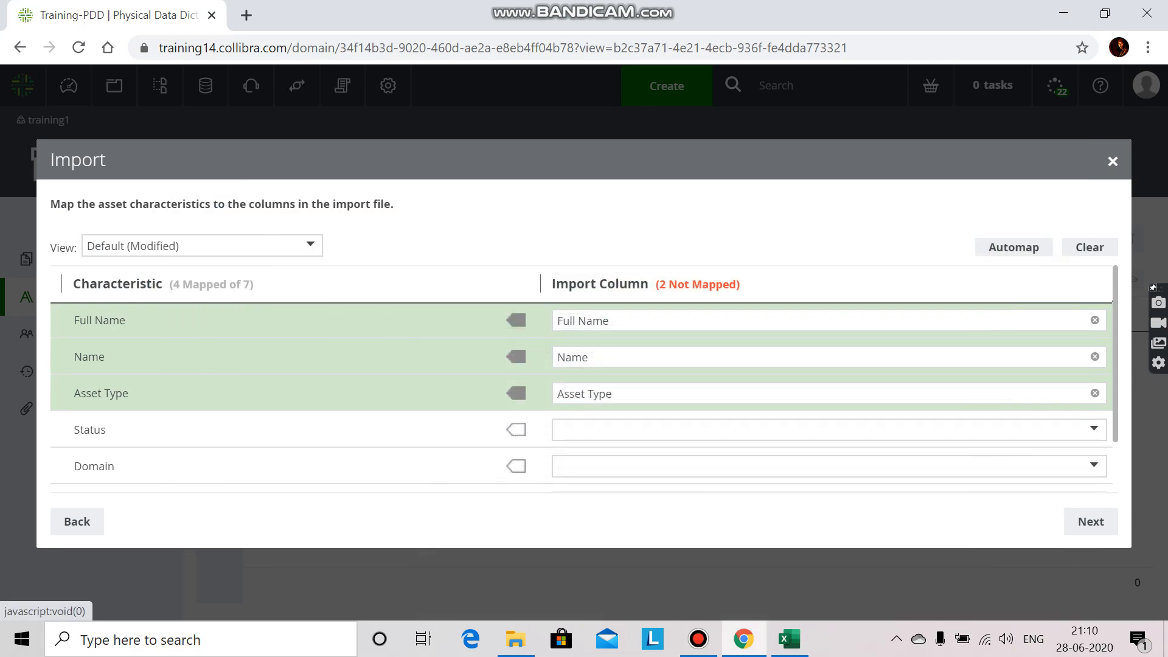
scroll(513, 455, down, 2)
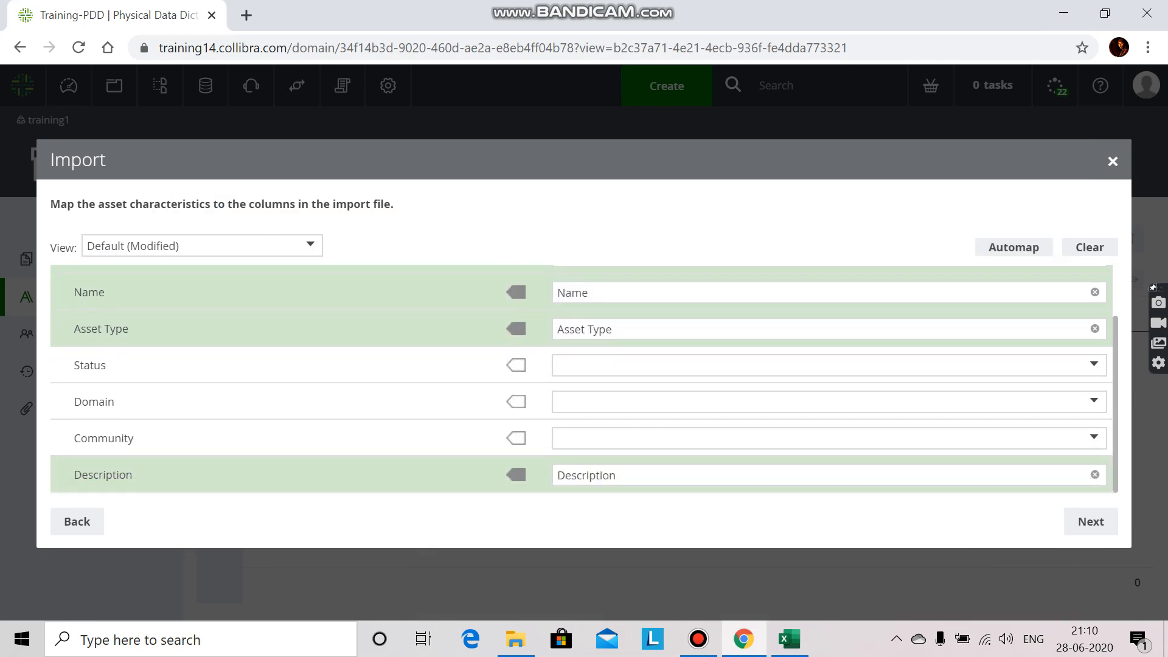
scroll(514, 455, up, 2)
scroll(513, 455, down, 2)
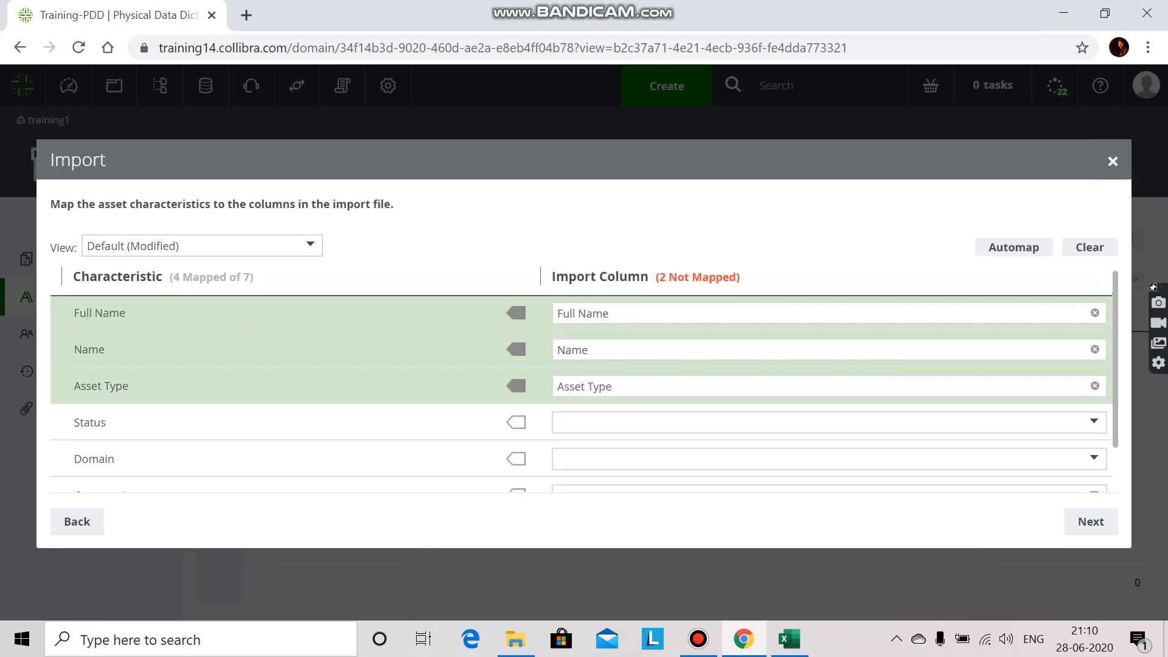
click(790, 639)
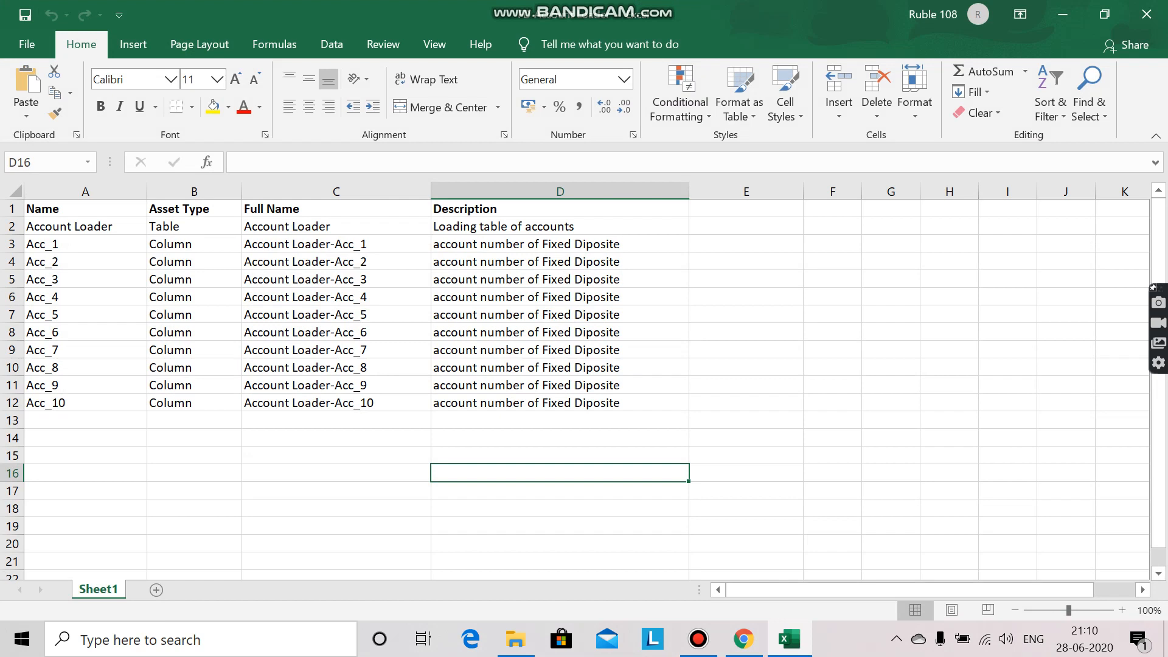
click(743, 639)
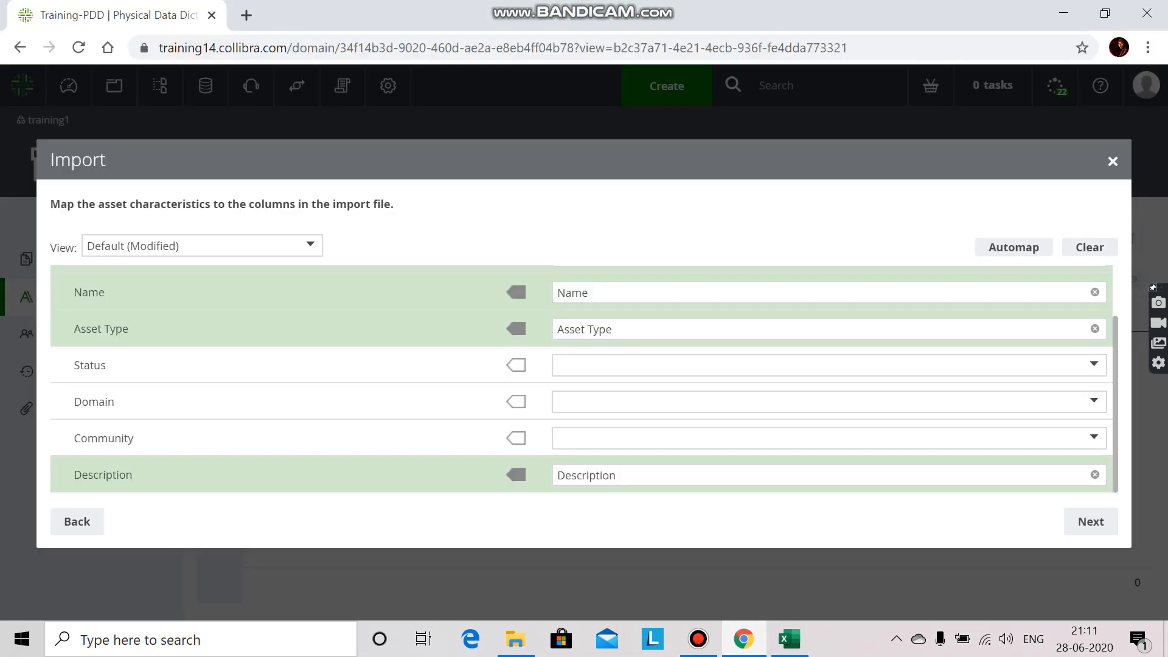
scroll(584, 377, up, 2)
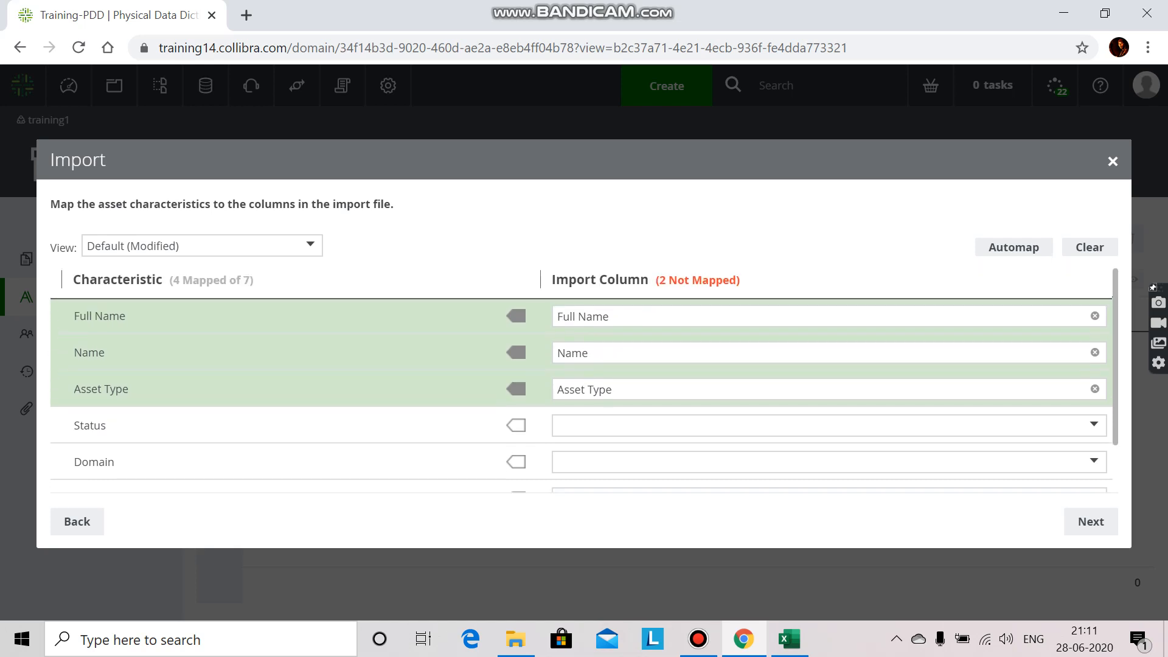
scroll(584, 377, down, 2)
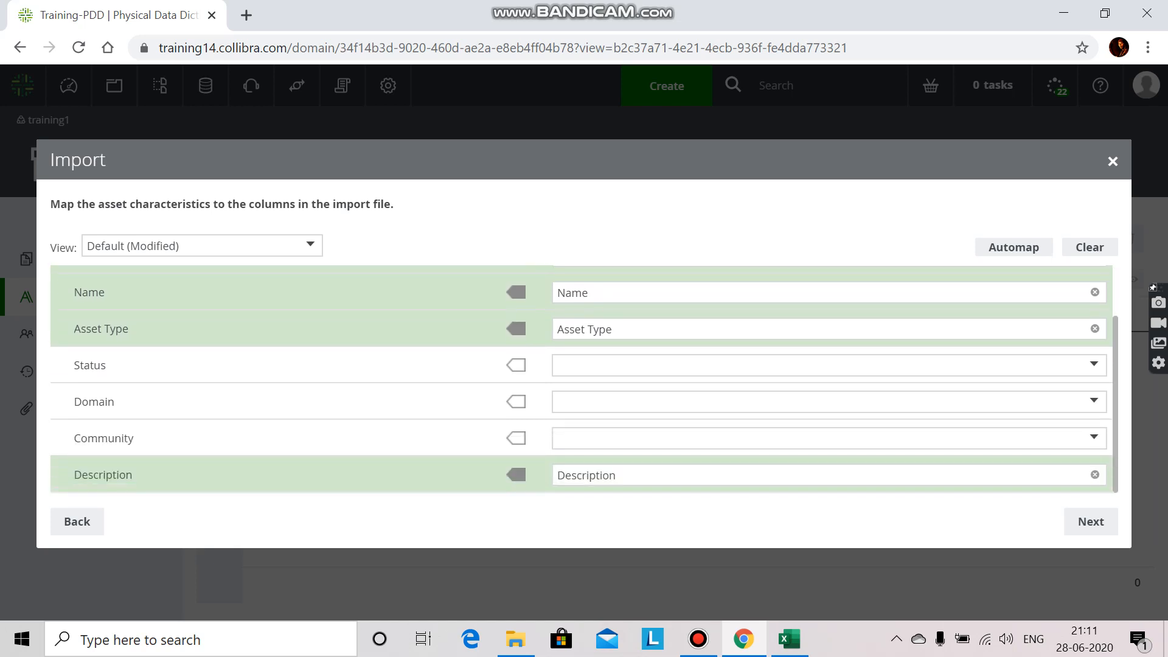
scroll(584, 377, up, 1)
scroll(584, 377, down, 1)
Accept the column mapping, run a test import with the preset options, and import the assets into Training-PDD
click(1091, 521)
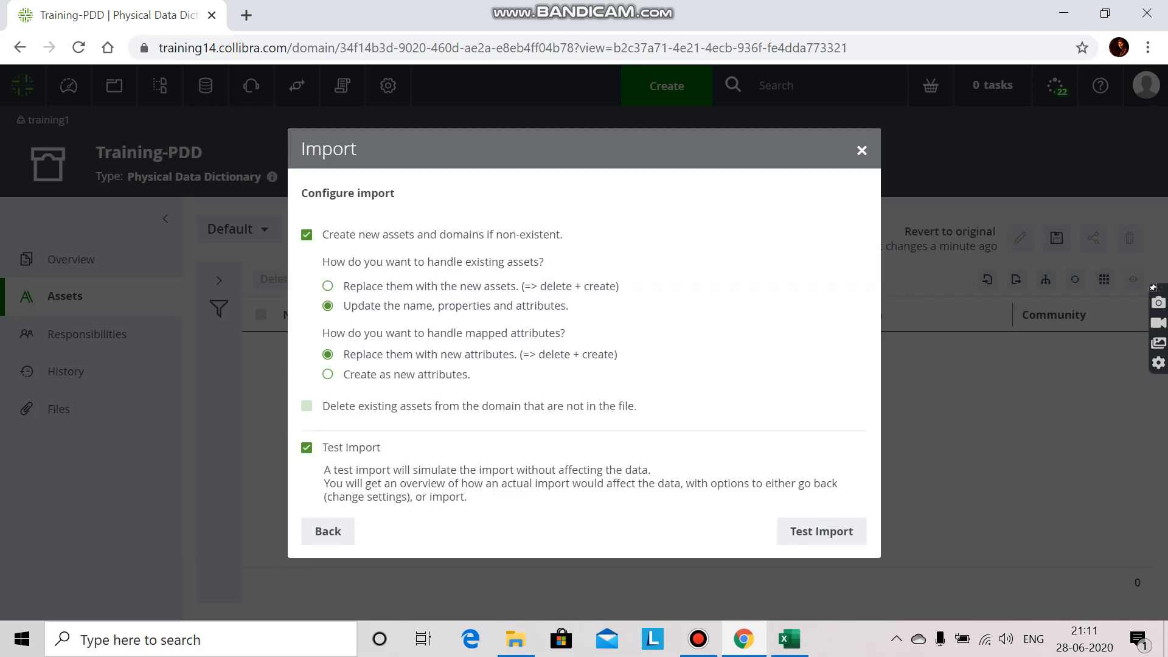
click(821, 530)
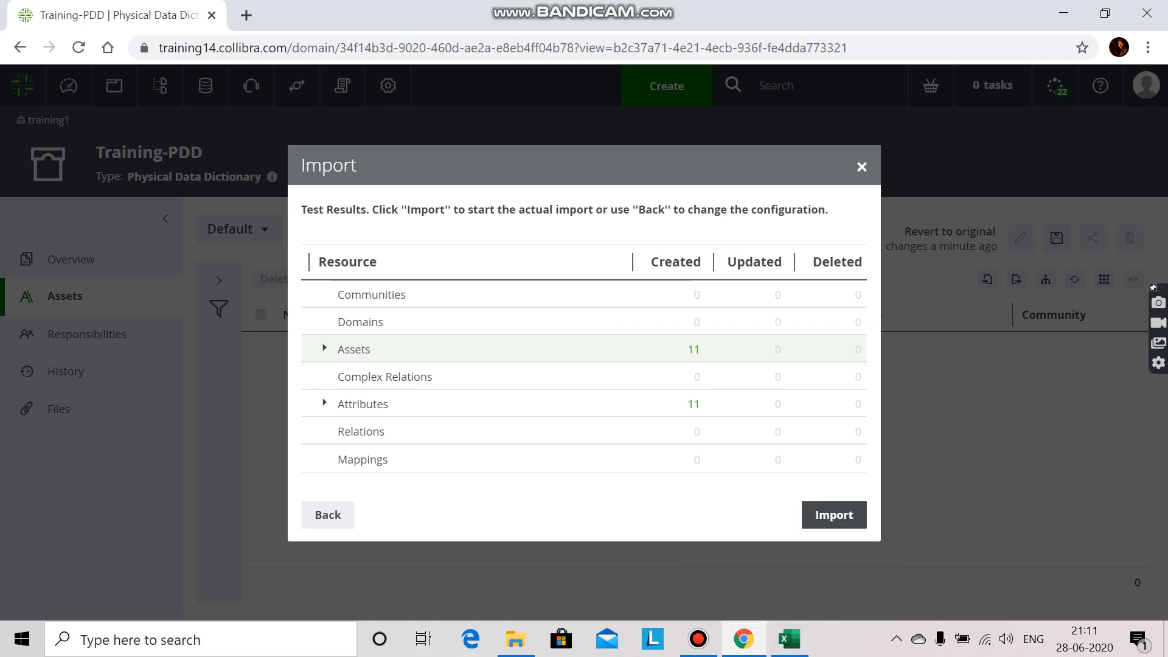
click(834, 514)
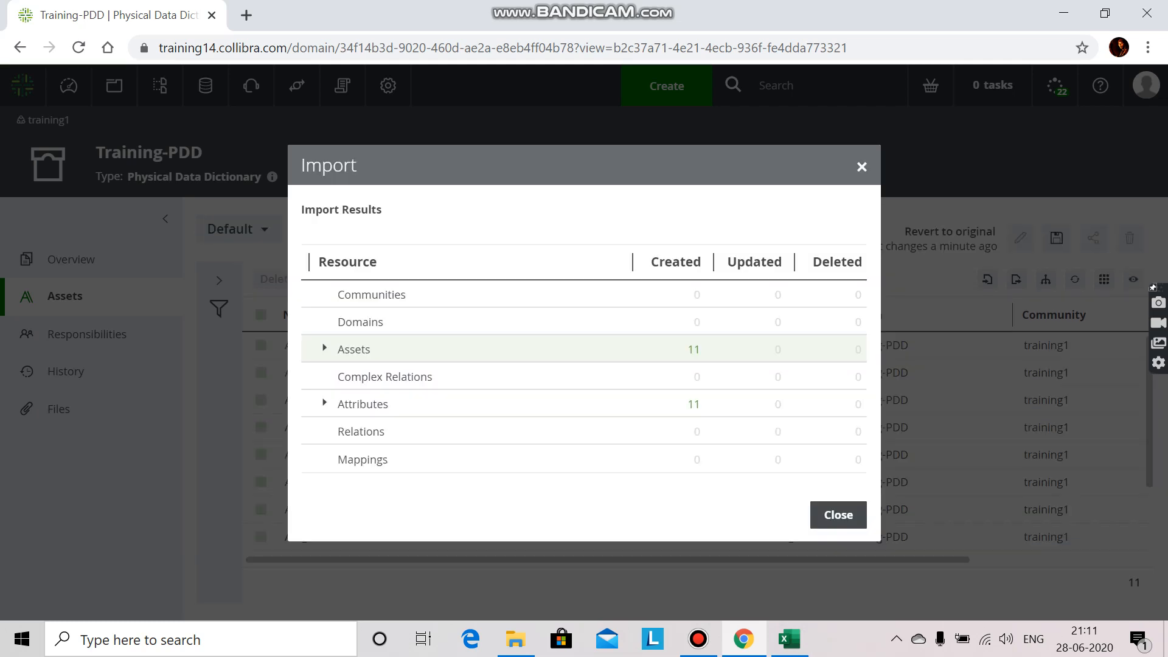
click(838, 514)
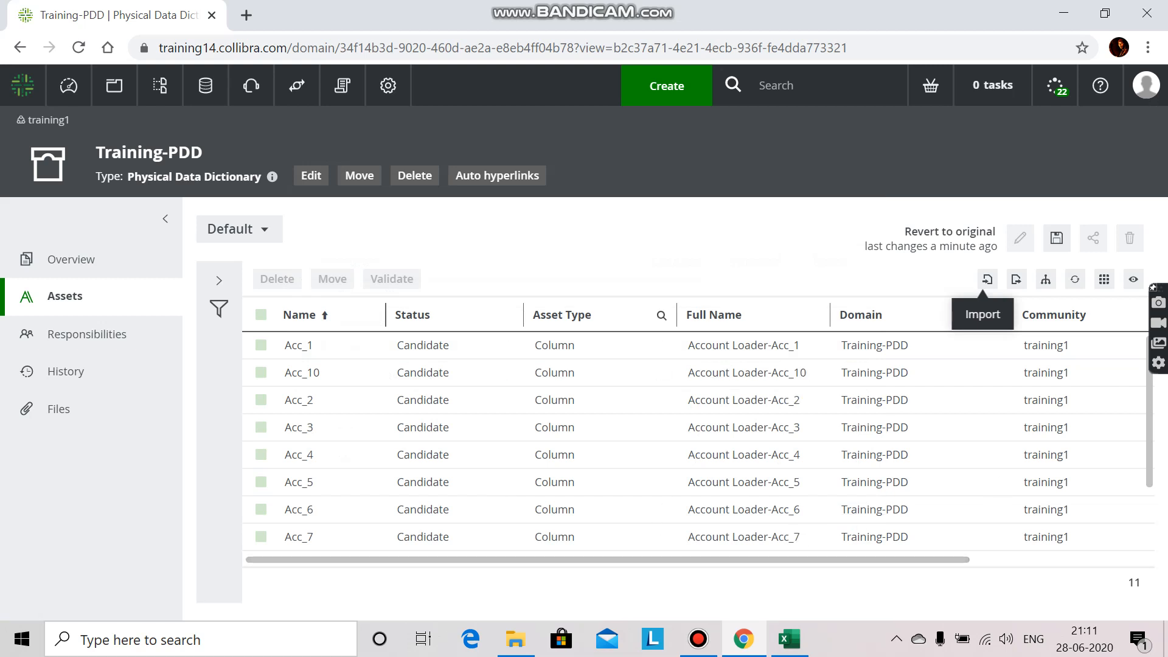
Sort the assets by Asset Type in descending order and save the view as test, public, promoted as default and pinned
click(609, 314)
click(608, 315)
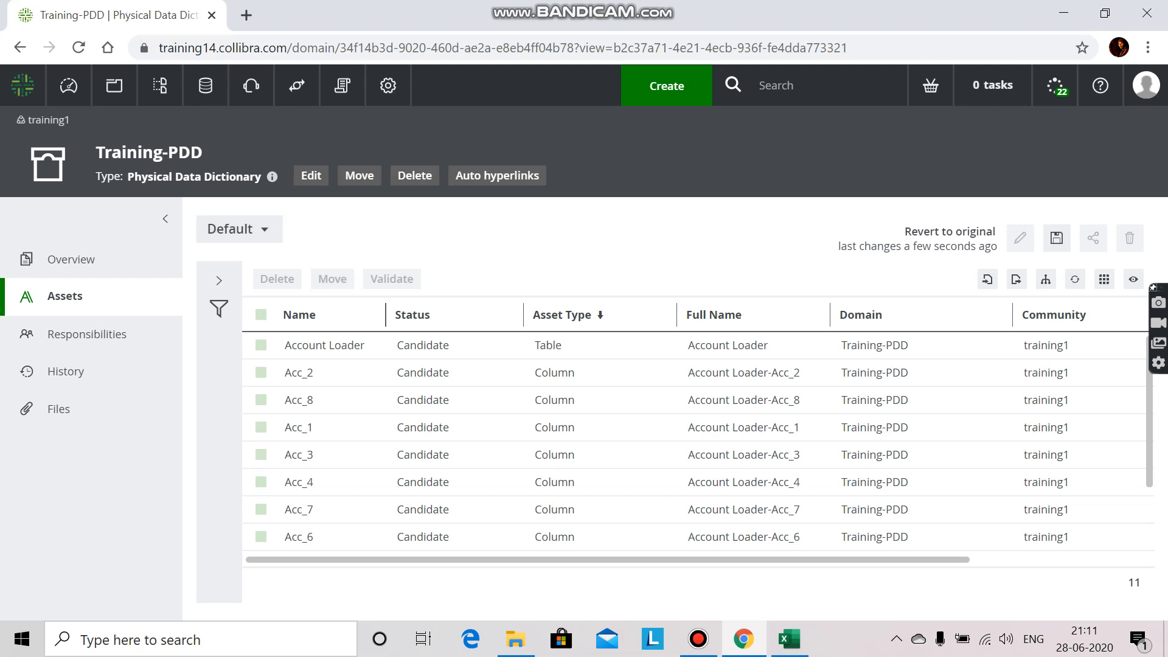
click(1057, 238)
click(1057, 237)
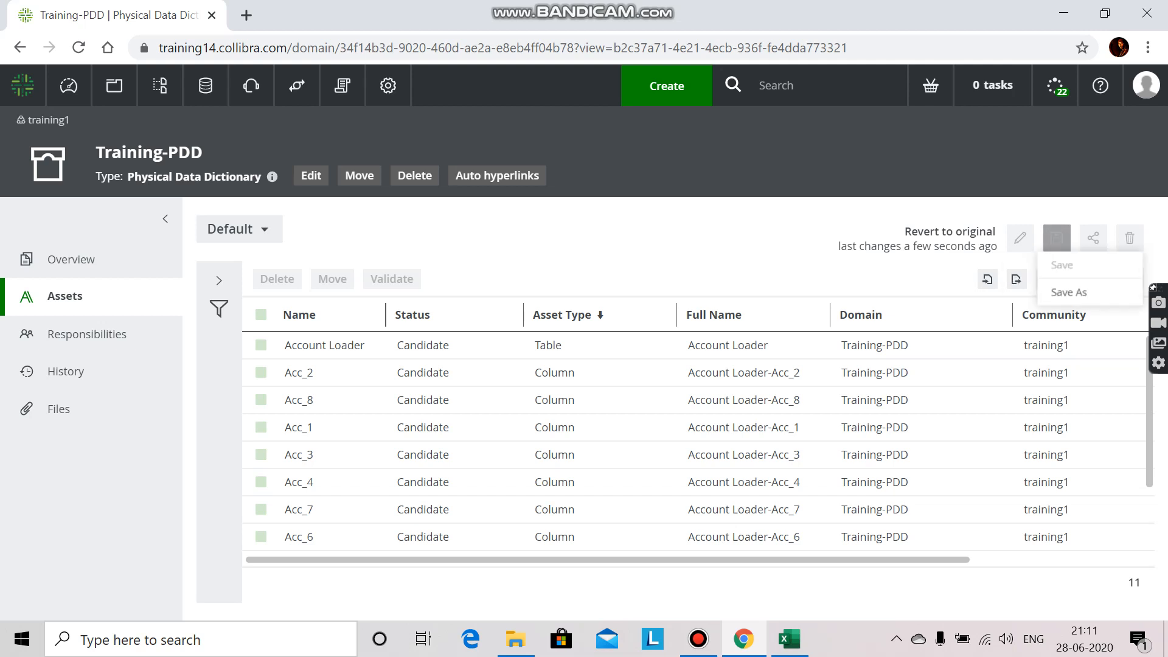
click(1069, 292)
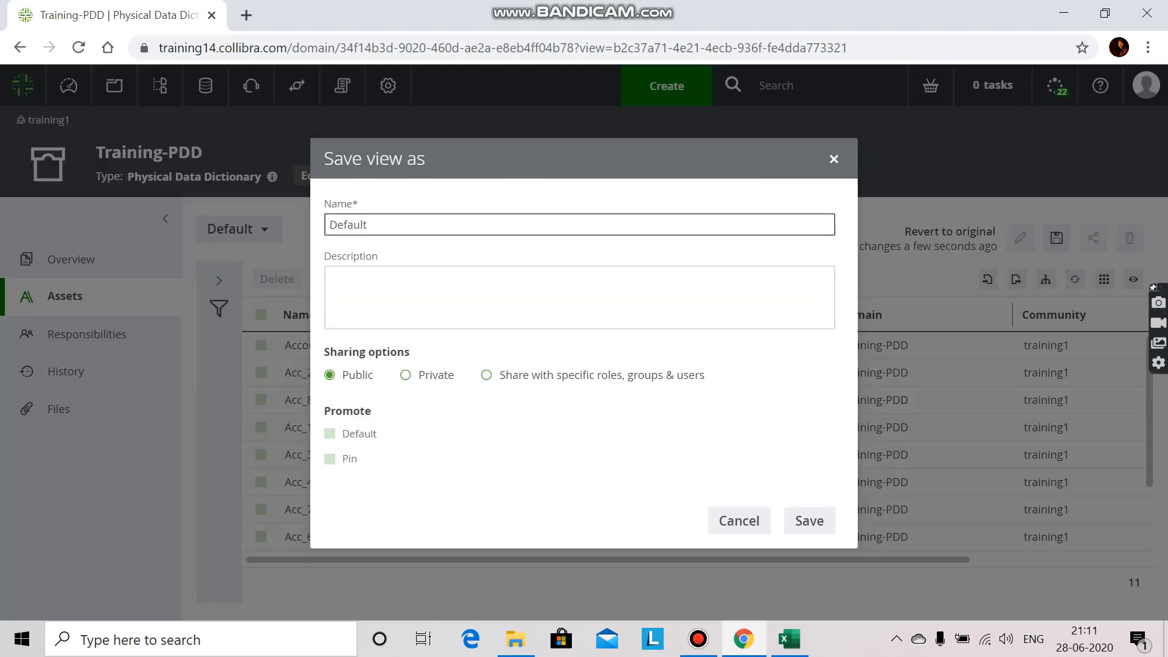
drag(369, 225, 327, 225)
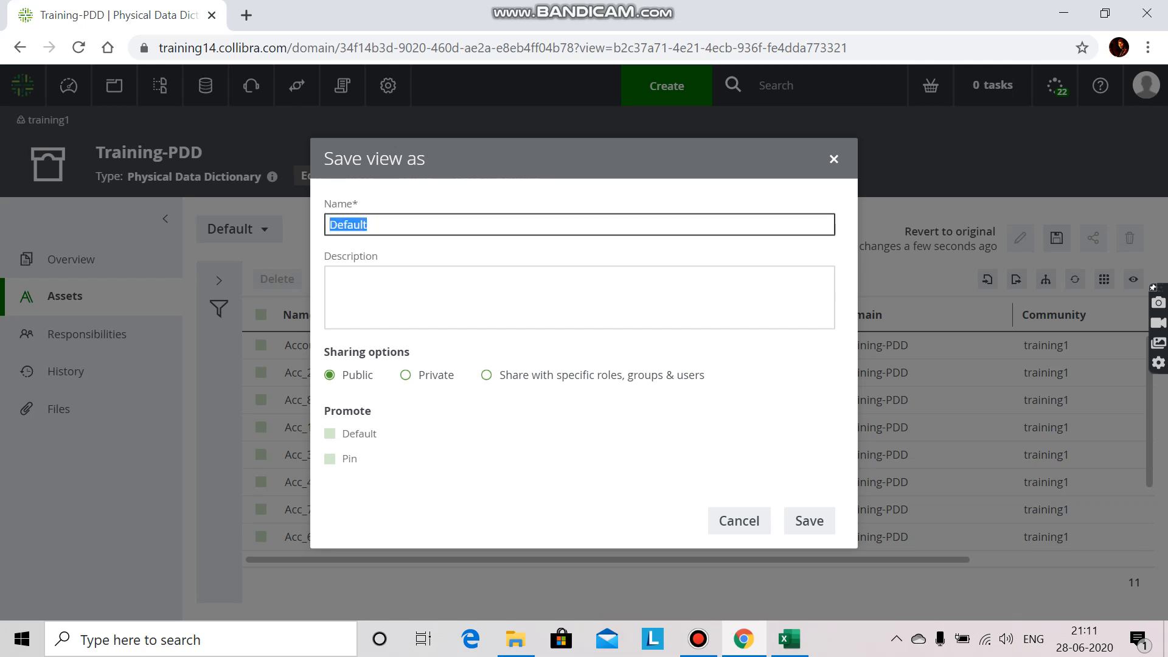
text(test)
click(330, 434)
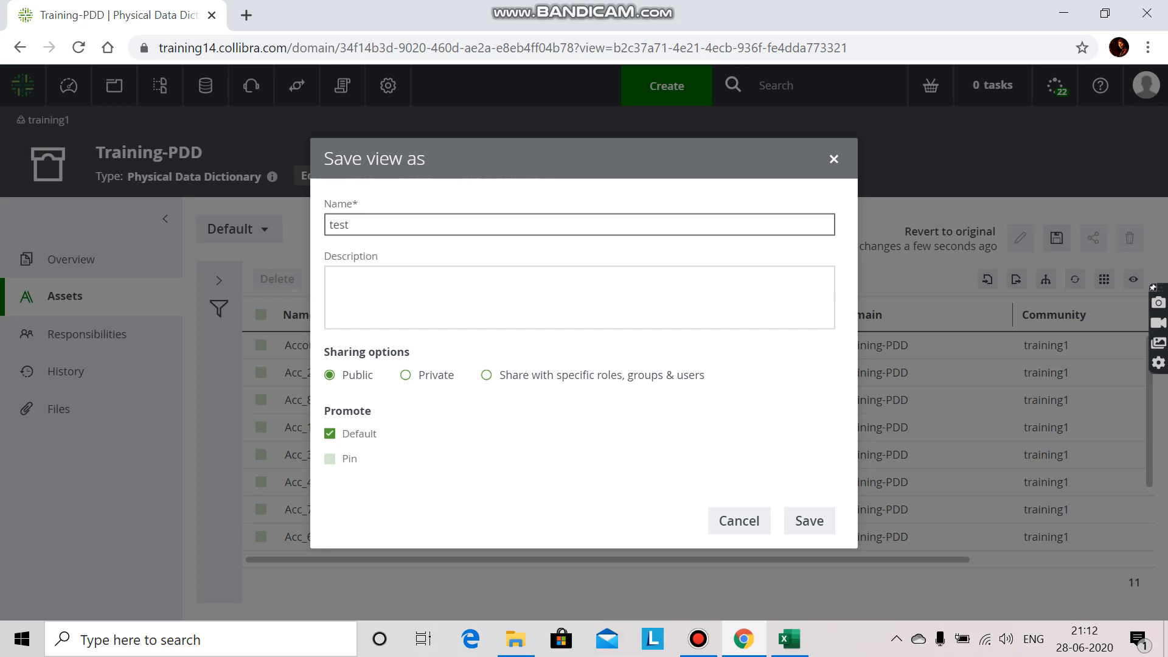
click(330, 458)
click(809, 520)
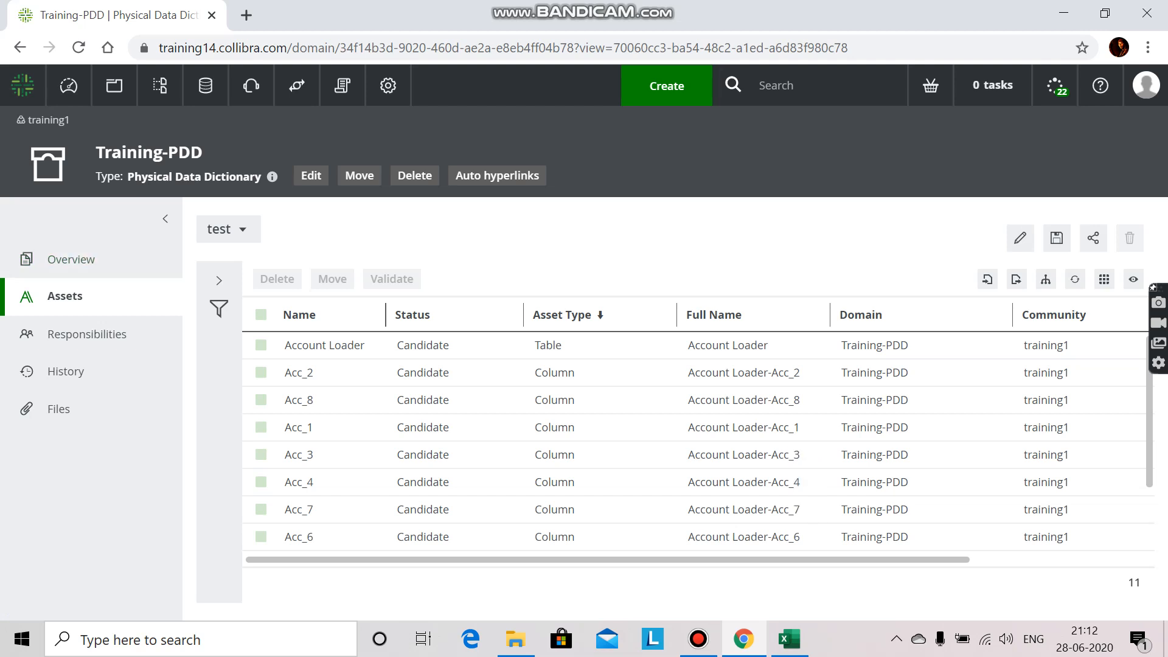
Reopen Training-PDD from the training1 community to check which asset view loads
click(48, 120)
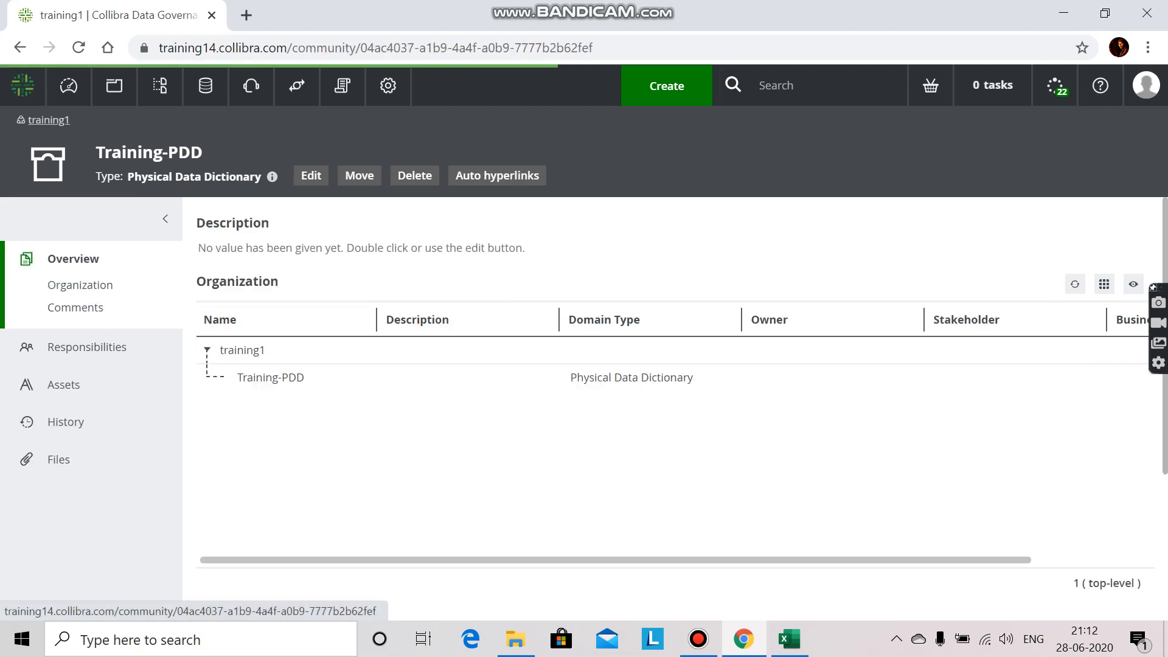
click(270, 377)
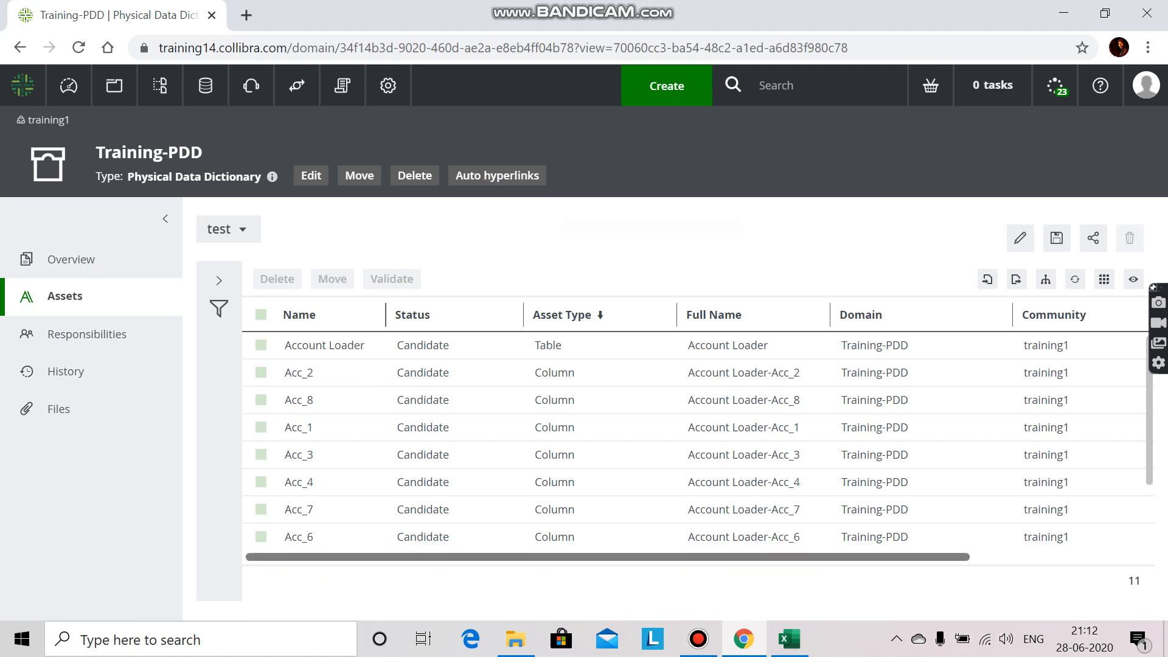
mouse_move(729, 557)
mouse_down()
mouse_move(910, 556)
mouse_move(730, 557)
mouse_up()
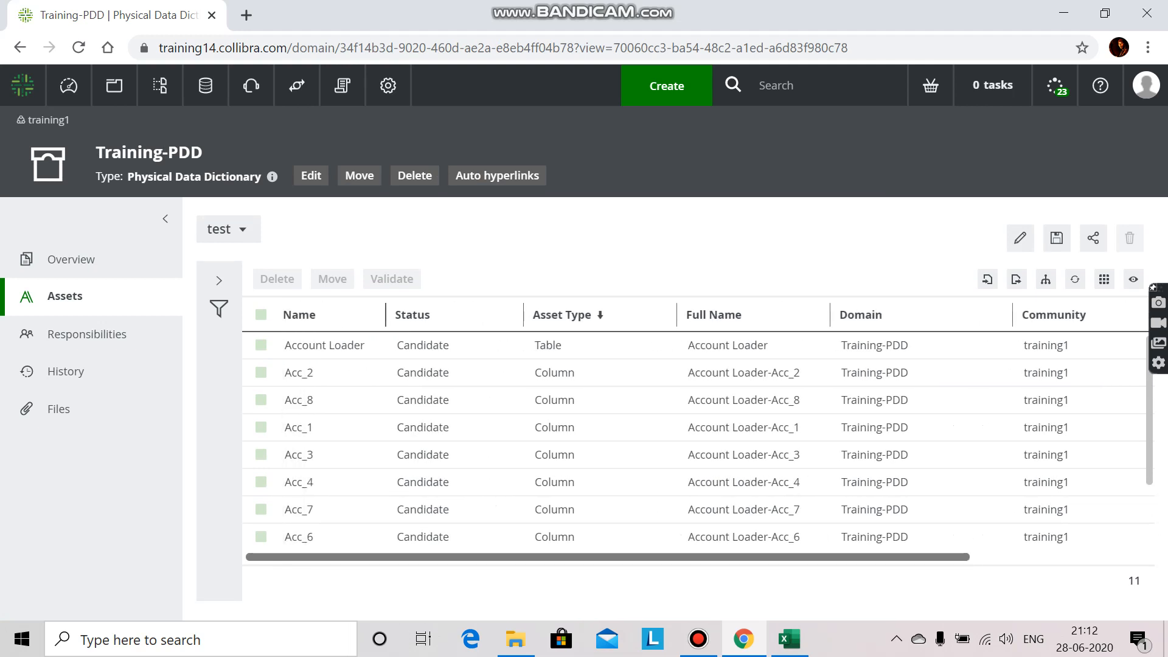
key(XF86MonBrightnessUp)
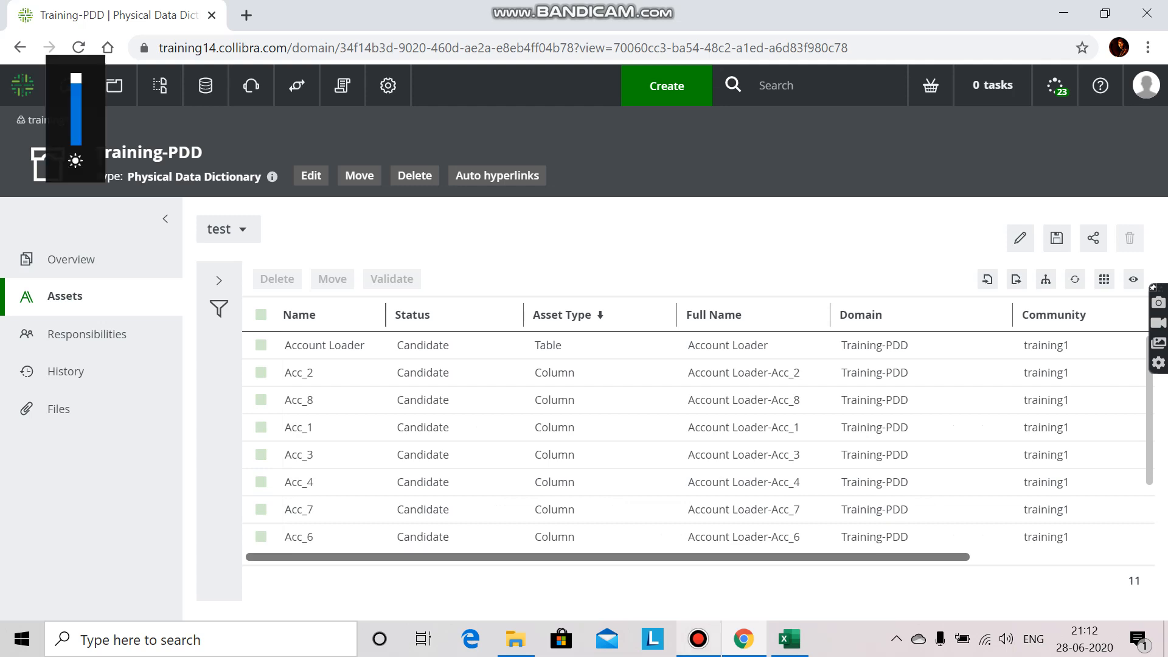